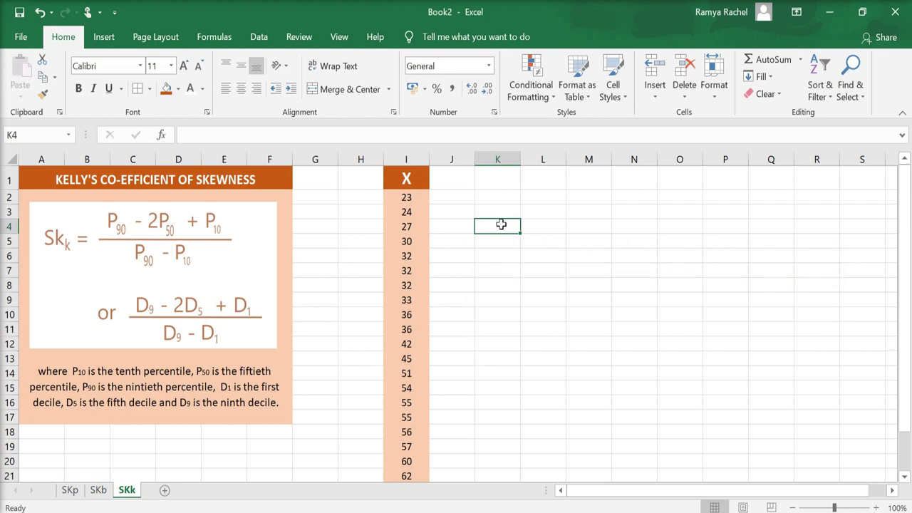
# Type the Kelly's skewness intro line and the 10th, 50th and 90th Percentile labels down column K.
pyautogui.write("To calculate Kelly's skewness coefficient, we need:")
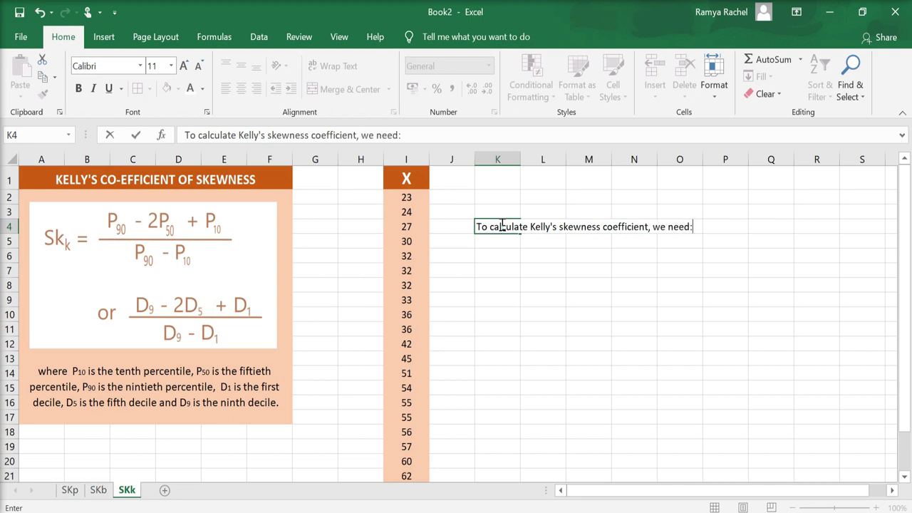
pyautogui.press('Return')
pyautogui.write('10th Percen')
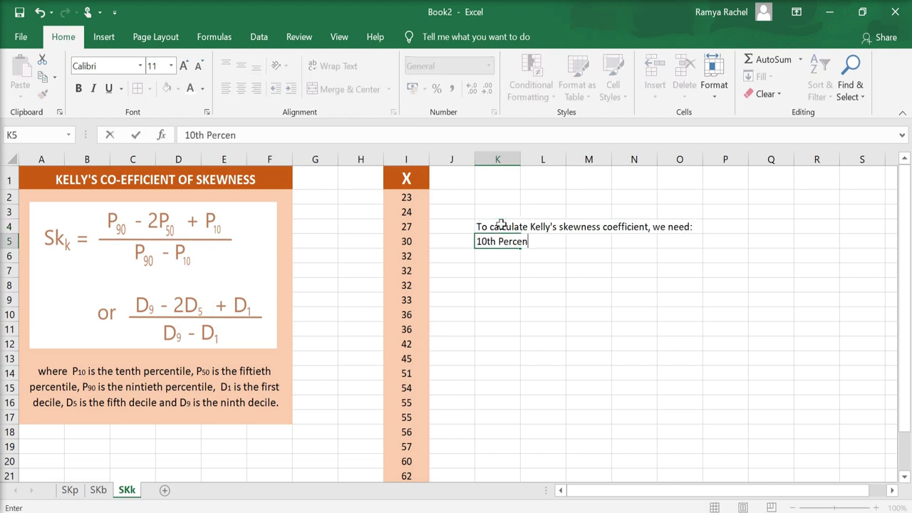
pyautogui.write('tile')
pyautogui.press('Return')
pyautogui.write('50th Percen')
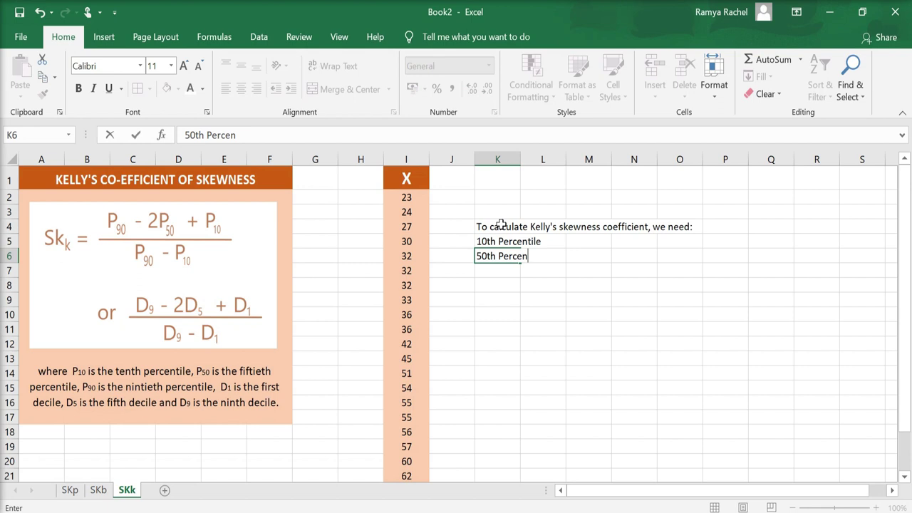
pyautogui.write('tile')
pyautogui.press('Return')
pyautogui.write('90th Percentile')
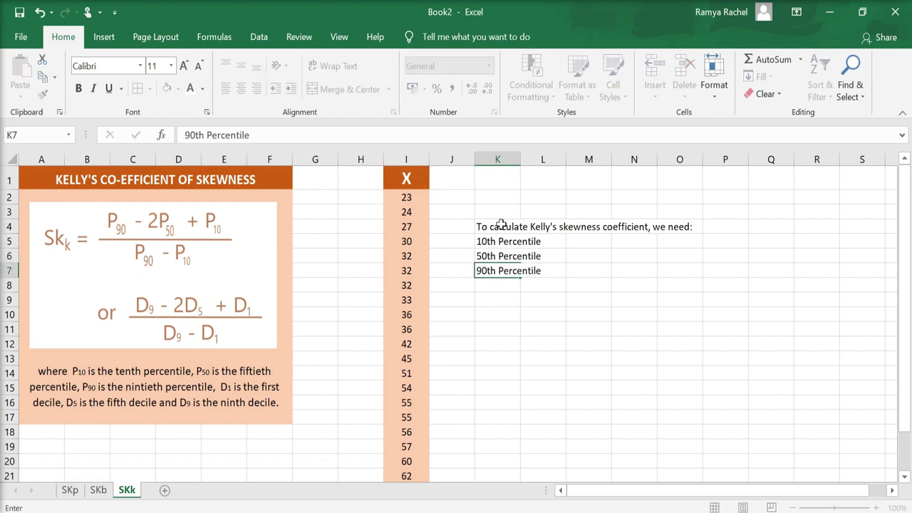
pyautogui.press('Return')
# Add the 1st, 5th and 9th Decile labels, then begin a PERCENTILE formula in L5.
pyautogui.write('1st Decile')
pyautogui.press('Return')
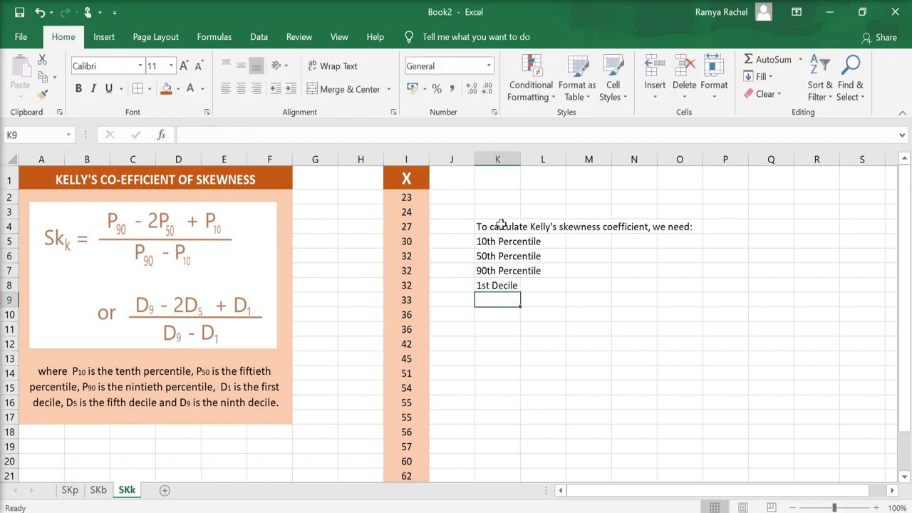
pyautogui.write('5th Decile')
pyautogui.press('Return')
pyautogui.write('9th Decile')
pyautogui.press('Return')
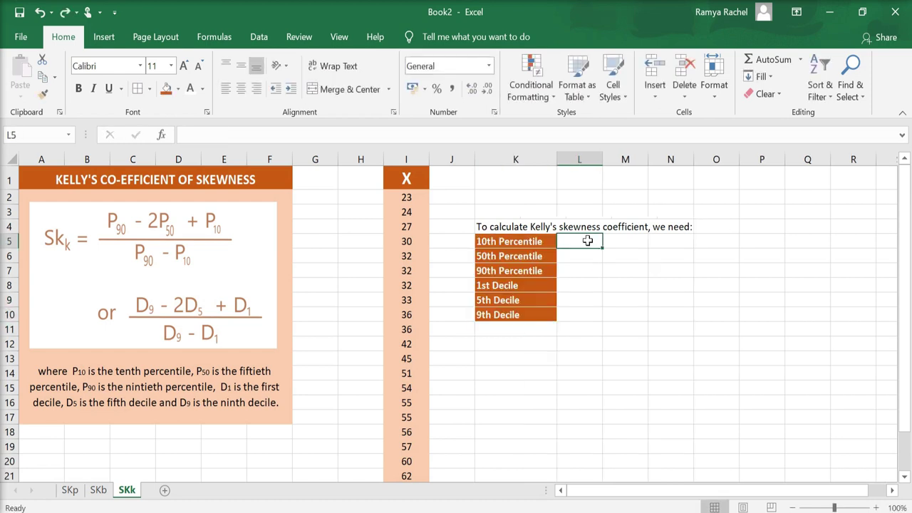
pyautogui.write('=')
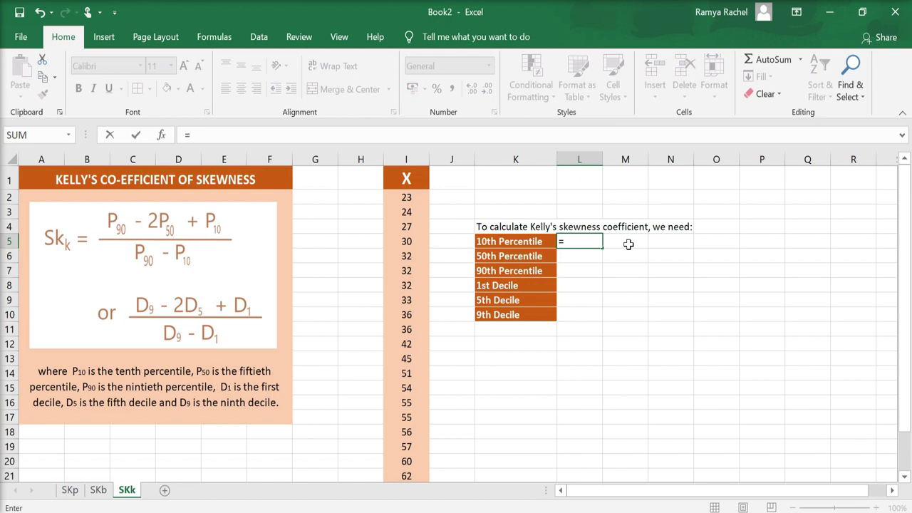
pyautogui.write('PERCE')
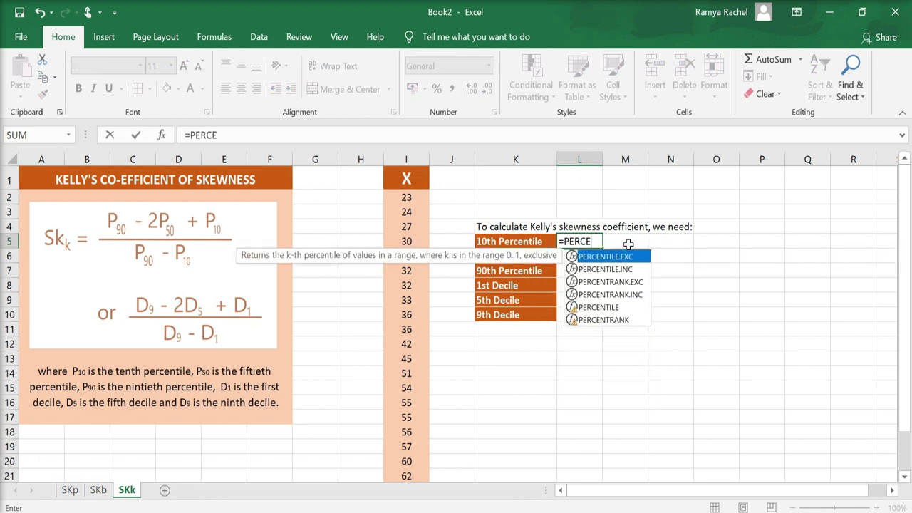
pyautogui.write('NTILE')
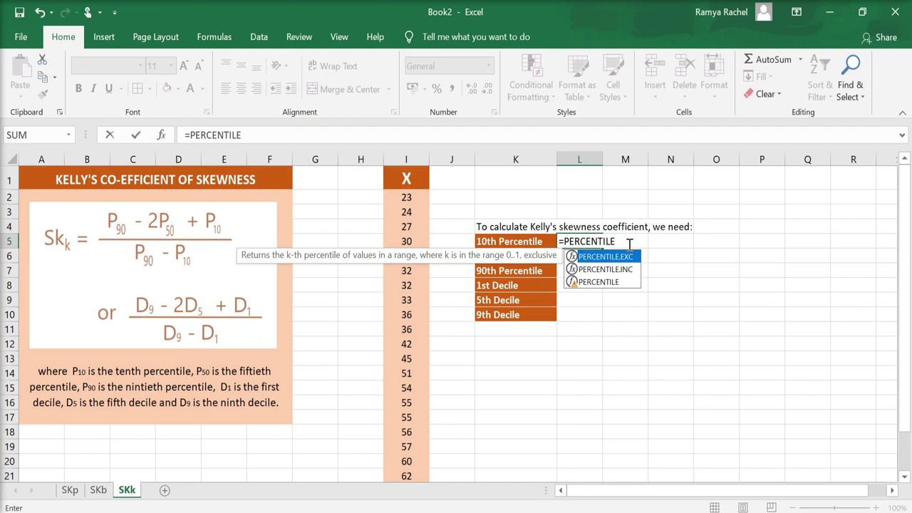
pyautogui.write('(')
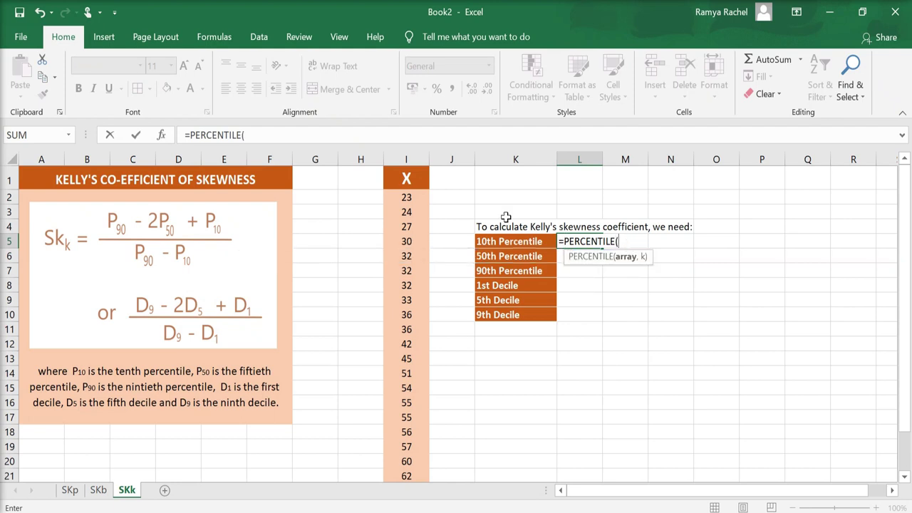
# Complete L5 as =PERCENTILE(I2:I24, 0.1), returning 27.6.
pyautogui.moveTo(418, 197); pyautogui.dragTo(412, 476)
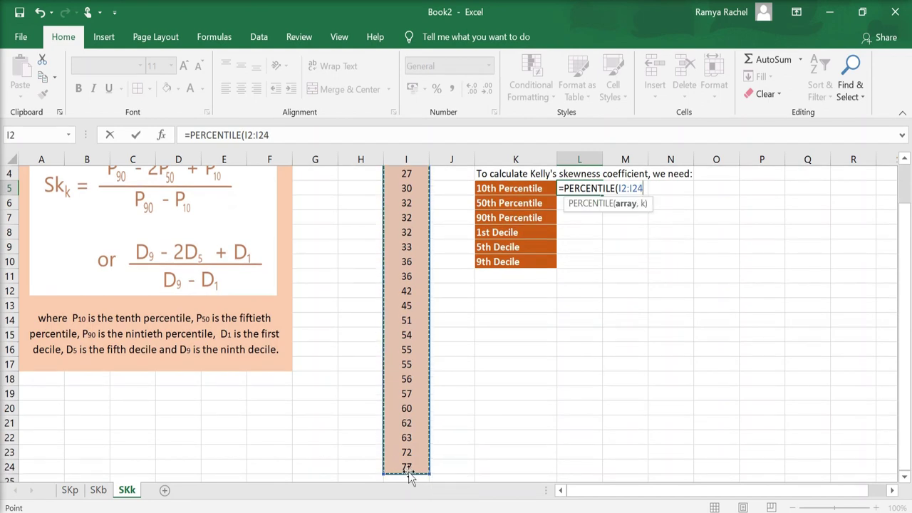
pyautogui.write(')')
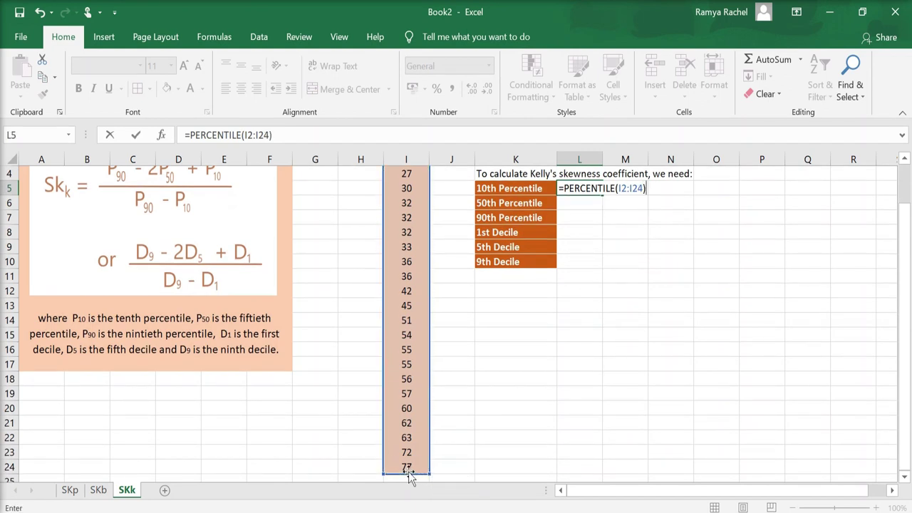
pyautogui.press('BackSpace')
pyautogui.write(',')
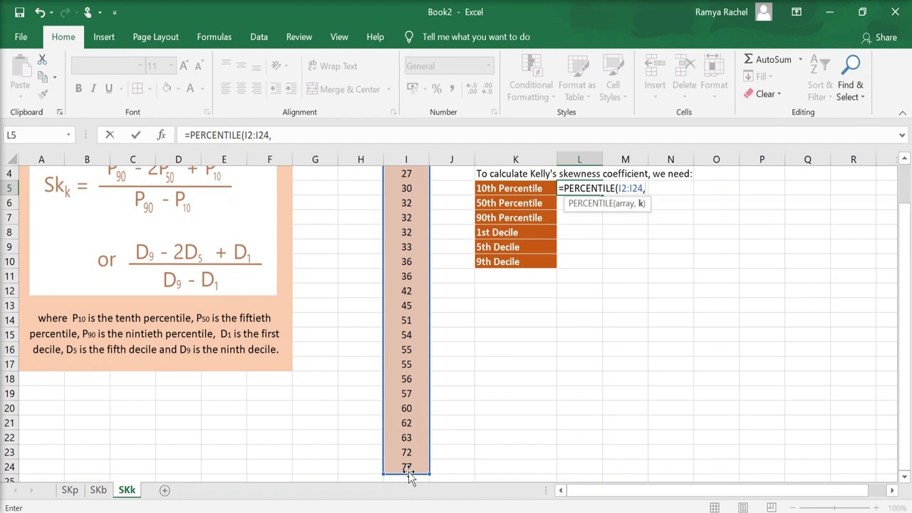
pyautogui.write(' 0.1')
pyautogui.write(')')
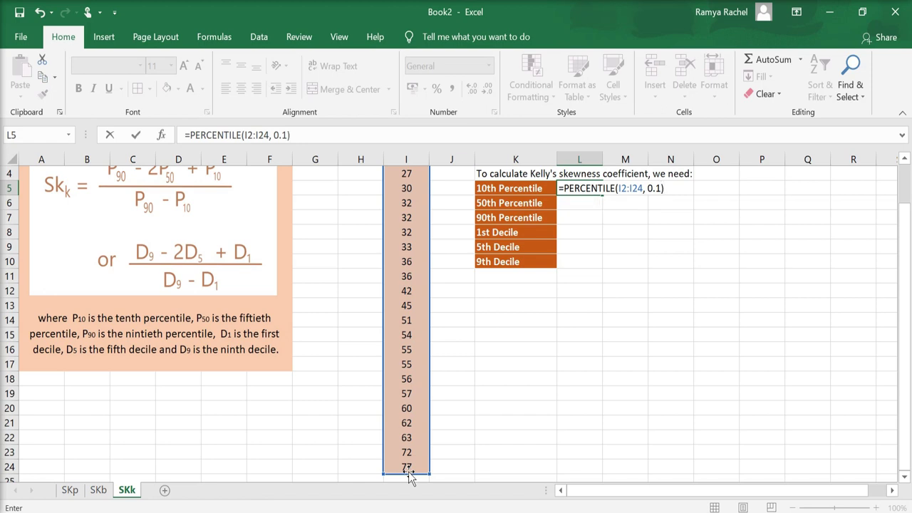
pyautogui.press('Return')
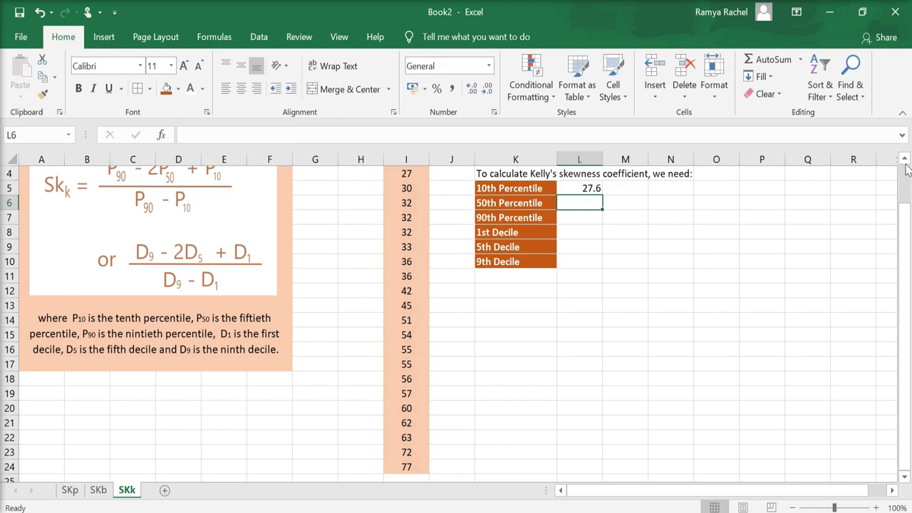
# Enter =PERCENTILE(I2:I24, 0.5) in L6 so the 50th percentile shows 45.
pyautogui.scroll(1, 713, 231)
pyautogui.click(593, 241)
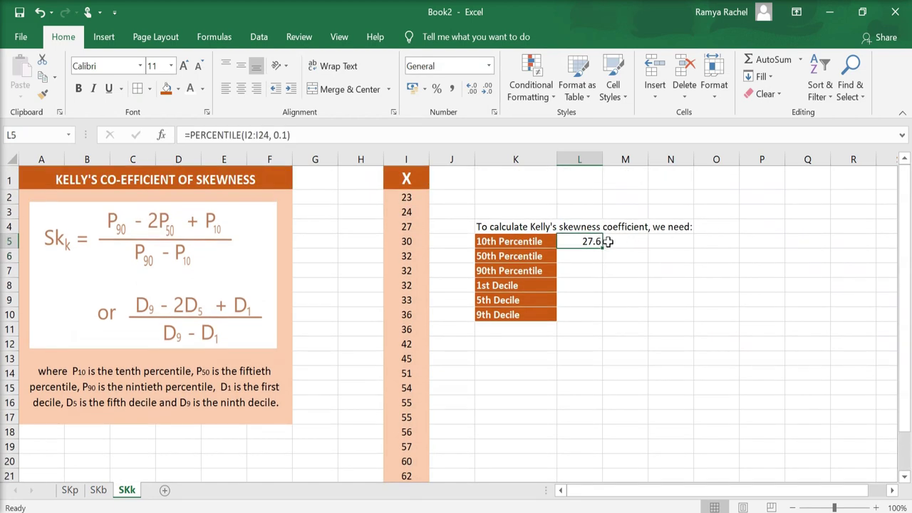
pyautogui.click(592, 253)
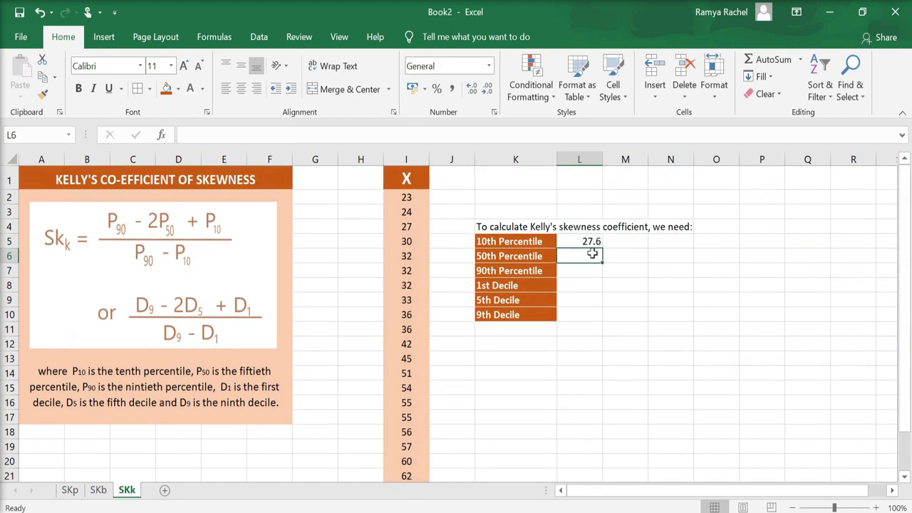
pyautogui.write('=')
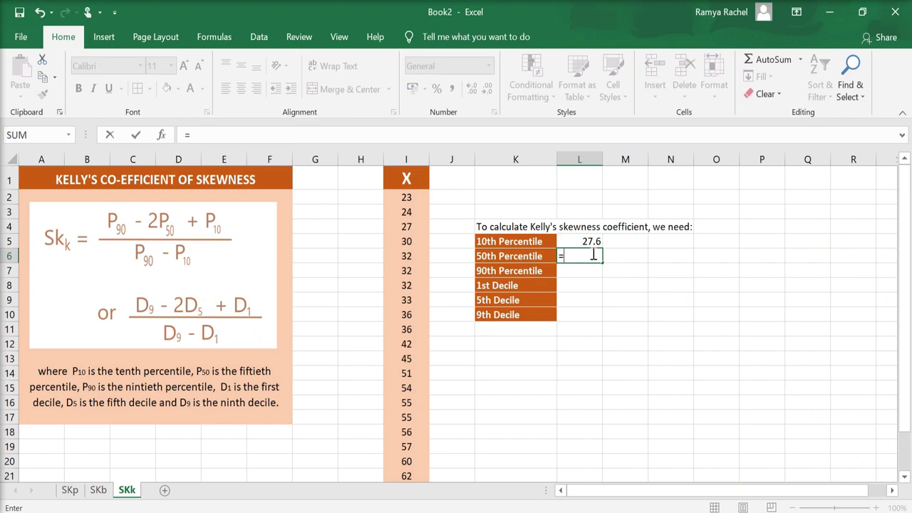
pyautogui.write('PERCENTILE')
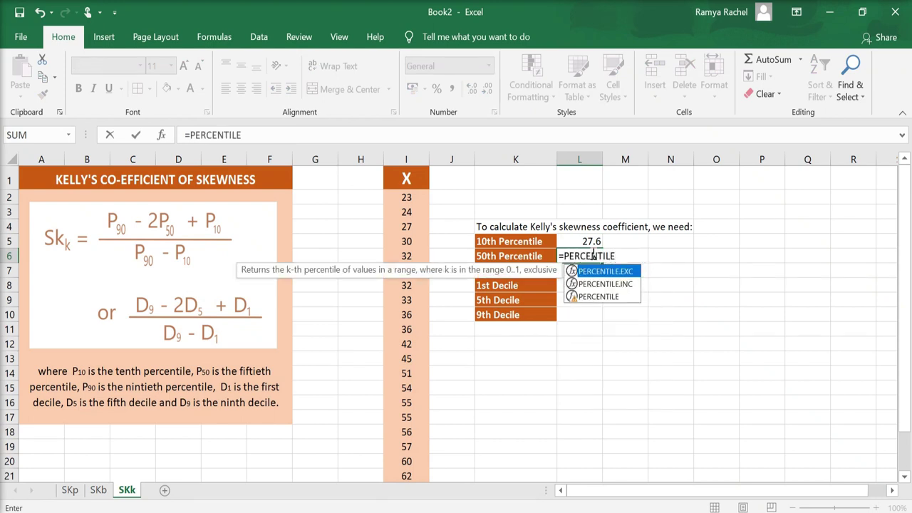
pyautogui.write('(')
pyautogui.moveTo(406, 199)
pyautogui.mouseDown()
pyautogui.moveTo(403, 478)
pyautogui.moveTo(402, 450)
pyautogui.mouseUp()
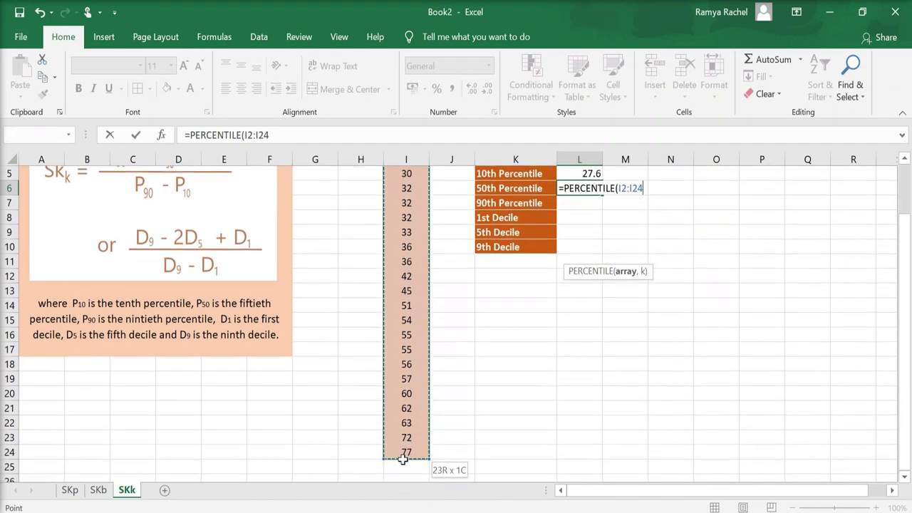
pyautogui.write(', 0')
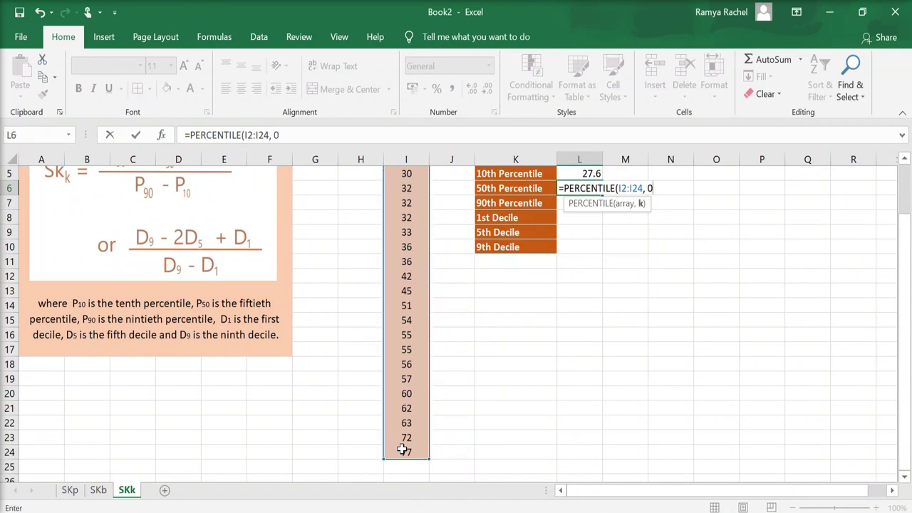
pyautogui.write('5)')
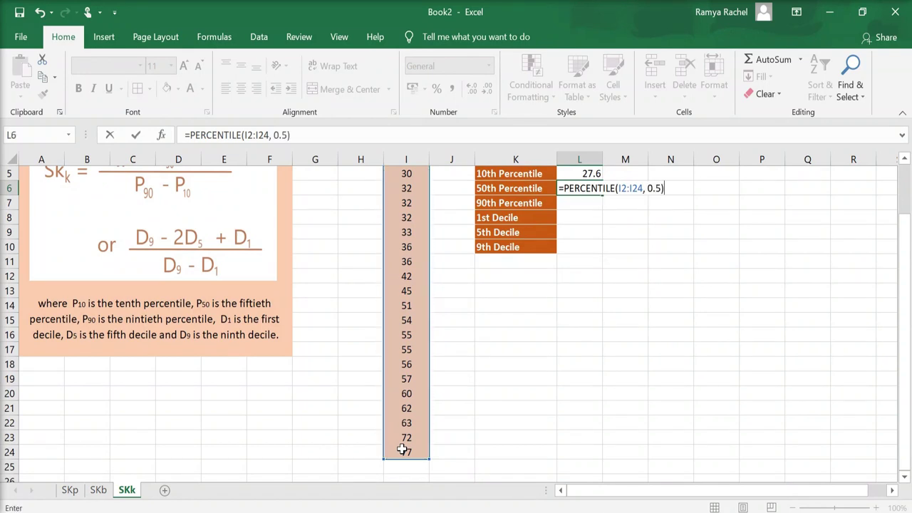
pyautogui.press('Return')
pyautogui.scroll(2, 899, 201)
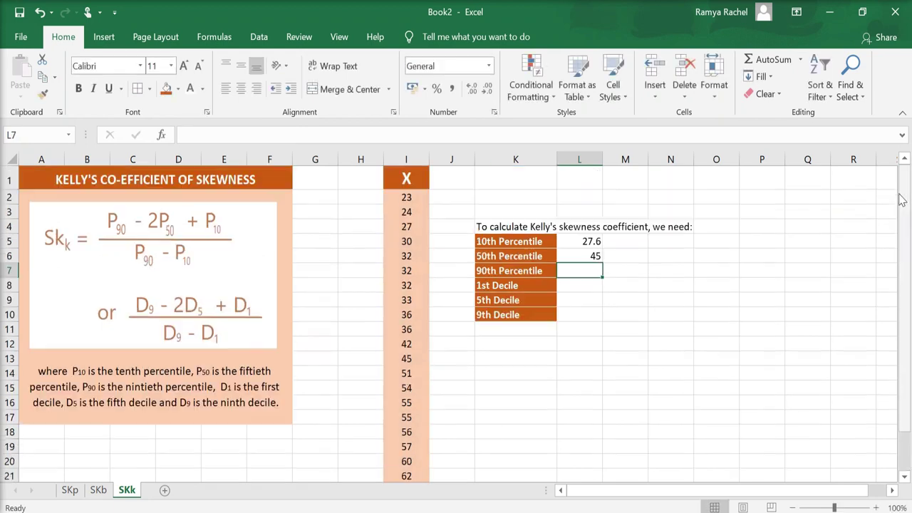
# Enter =PERCENTILE(I2:I24, 0.9) in L7, giving 62.8 for the 90th percentile.
pyautogui.write('=PERCENTILE')
pyautogui.doubleClick(620, 310)
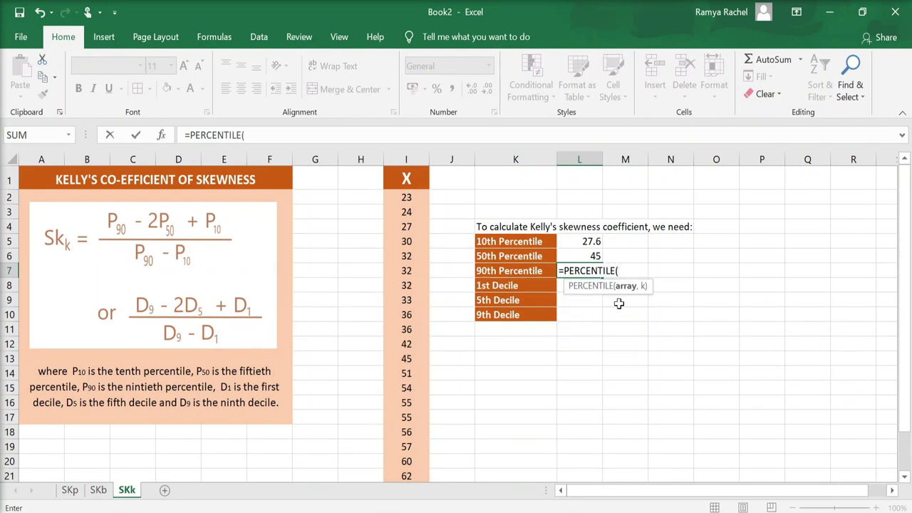
pyautogui.moveTo(419, 197); pyautogui.dragTo(410, 465)
pyautogui.write(', 0.9')
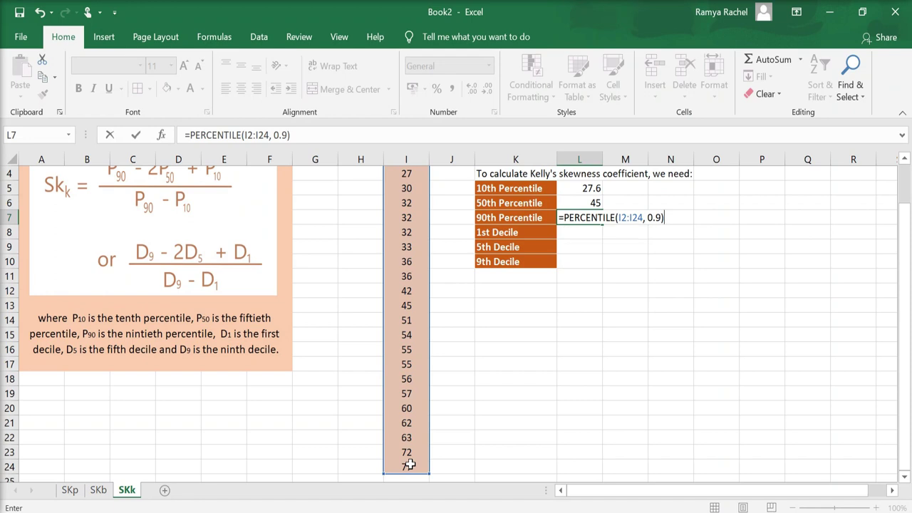
pyautogui.press('Return')
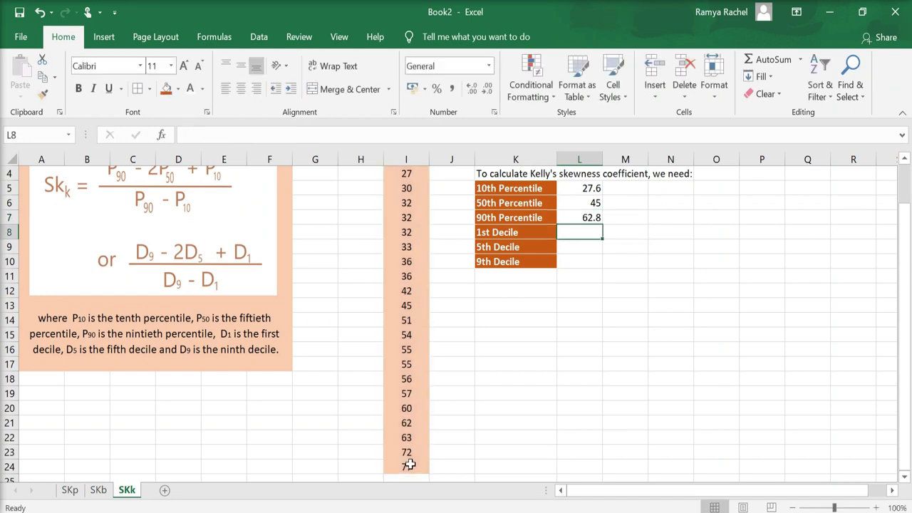
# Add a note about the extra decile step, with headers Decile Data Point and Decile Value.
pyautogui.moveTo(904, 282); pyautogui.dragTo(904, 246)
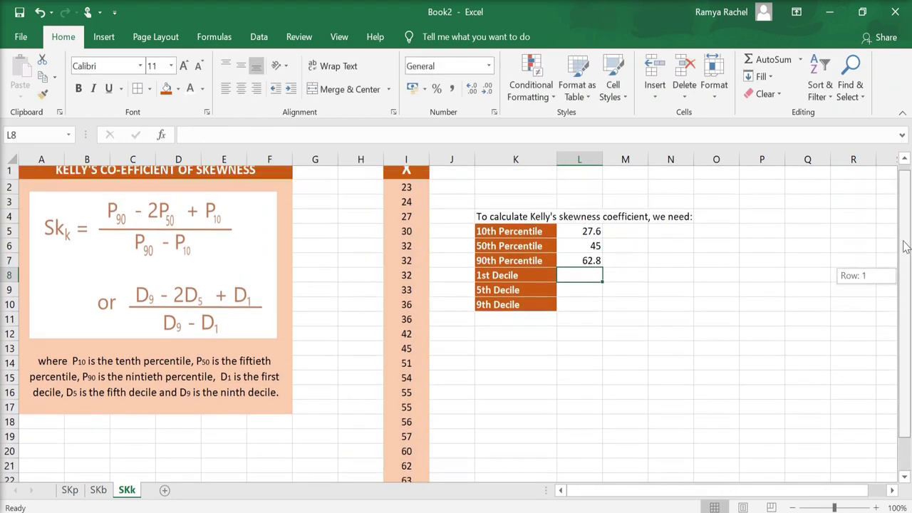
pyautogui.click(527, 344)
pyautogui.write('To calculate the ')
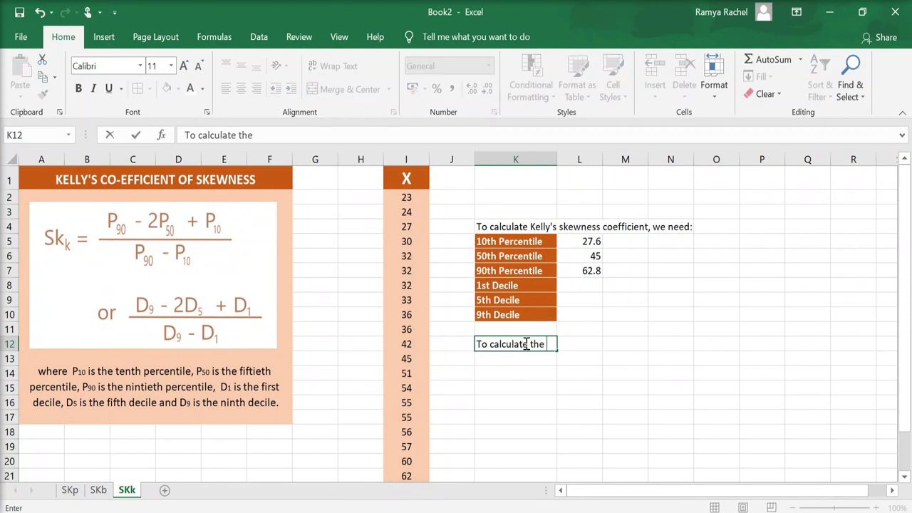
pyautogui.write('decile, there is an extra step...')
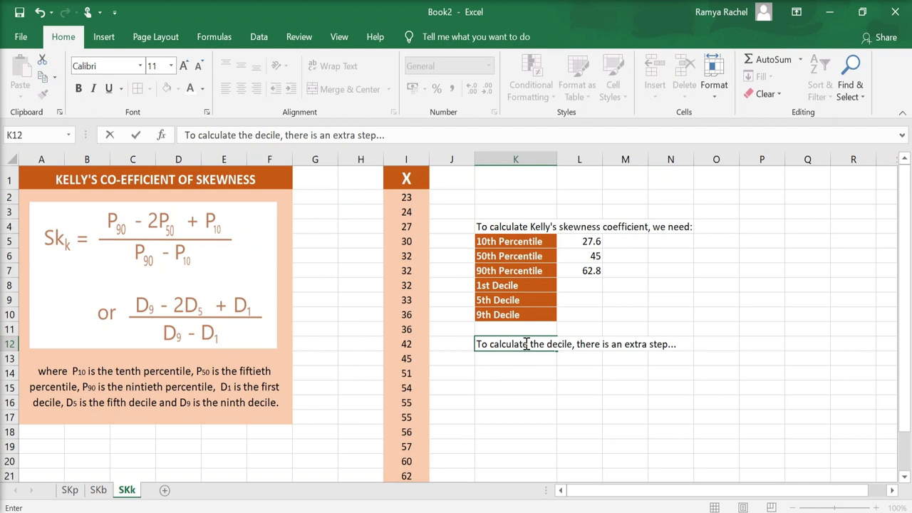
pyautogui.write('Decile Data Point')
pyautogui.press('Tab')
pyautogui.write('Decile Value')
# Give L8:M8 the orange header style and start the note 'For this, we use this formula'.
pyautogui.click(597, 285)
pyautogui.moveTo(597, 285); pyautogui.dragTo(685, 285)
pyautogui.click(610, 298)
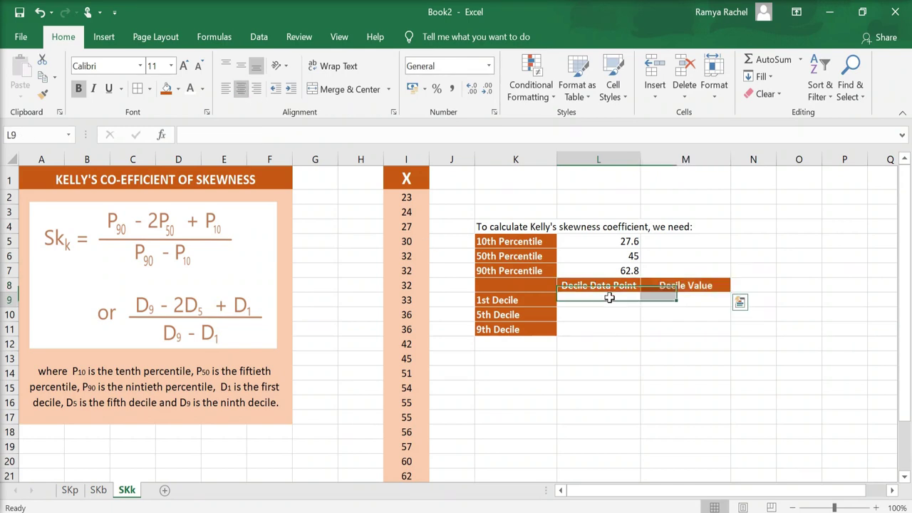
pyautogui.write('F')
pyautogui.write('or this, we use th')
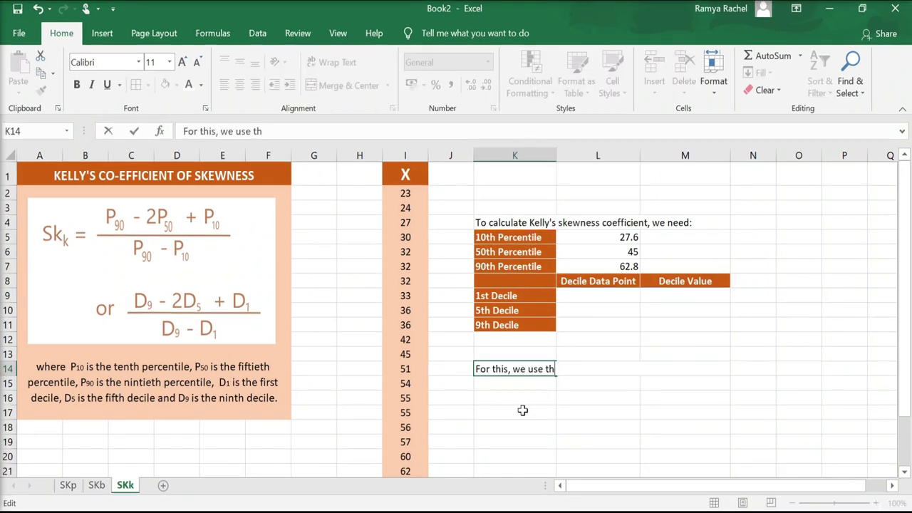
pyautogui.write('is formula:')
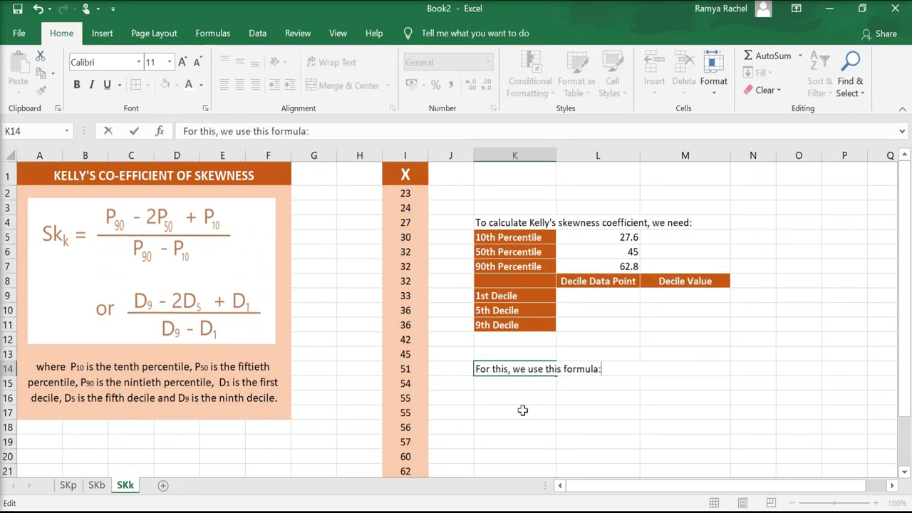
# Finish the formula note and add 'Here, n=23' beneath the decile formula.
pyautogui.click(527, 456)
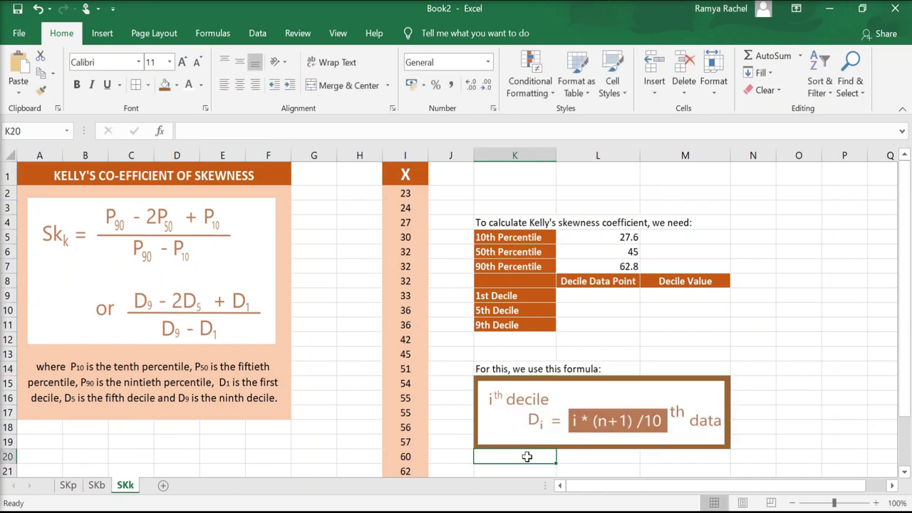
pyautogui.moveTo(905, 271); pyautogui.dragTo(909, 323)
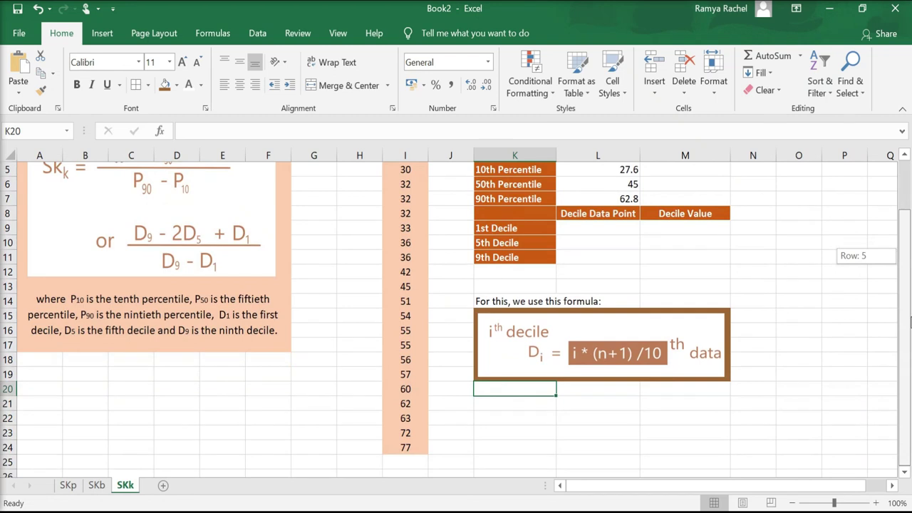
pyautogui.moveTo(909, 322); pyautogui.dragTo(909, 244)
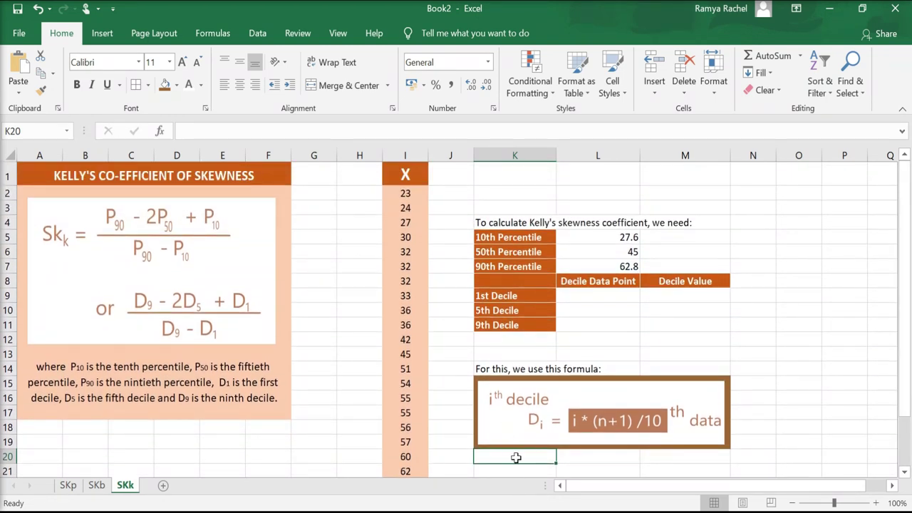
pyautogui.write('Here, n=23')
pyautogui.press('Return')
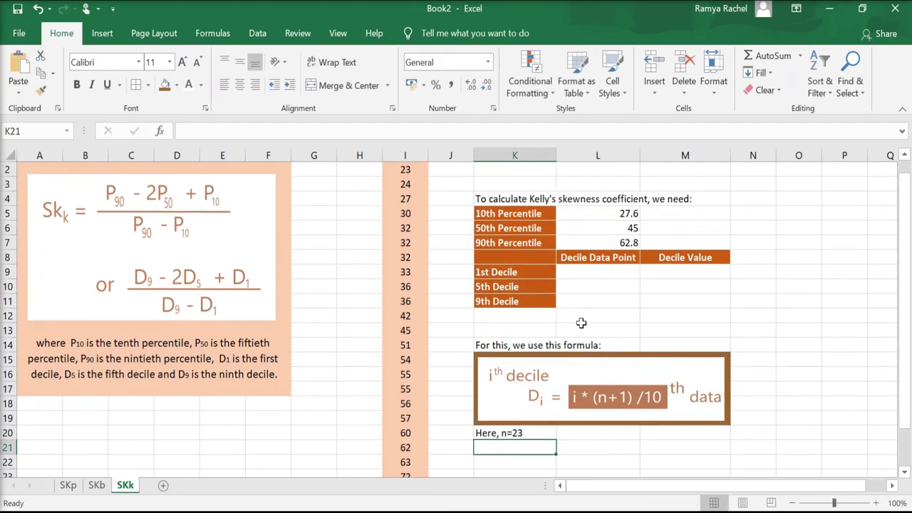
# Enter =1*(23+1)/10, =5*(23+1)/10 and =9*(23+1)/10 in L9:L11, giving 2.4, 12 and 21.6.
pyautogui.click(592, 272)
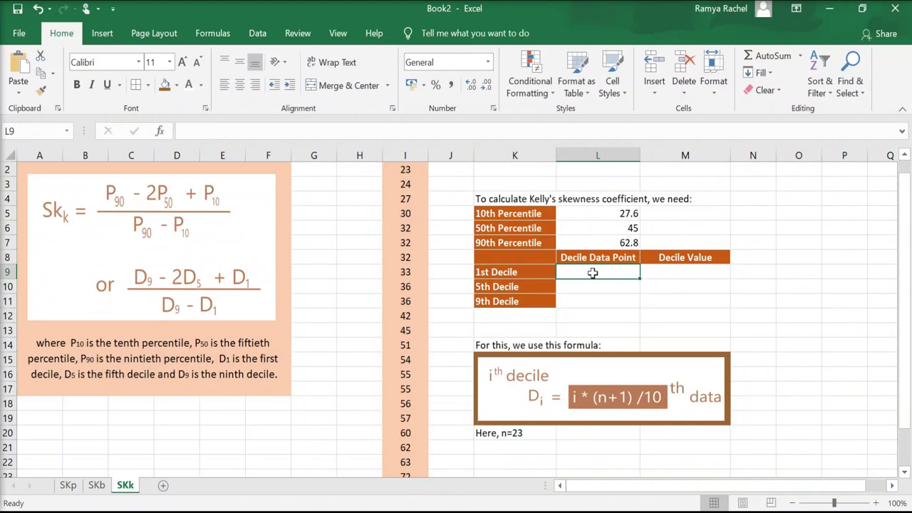
pyautogui.write('=')
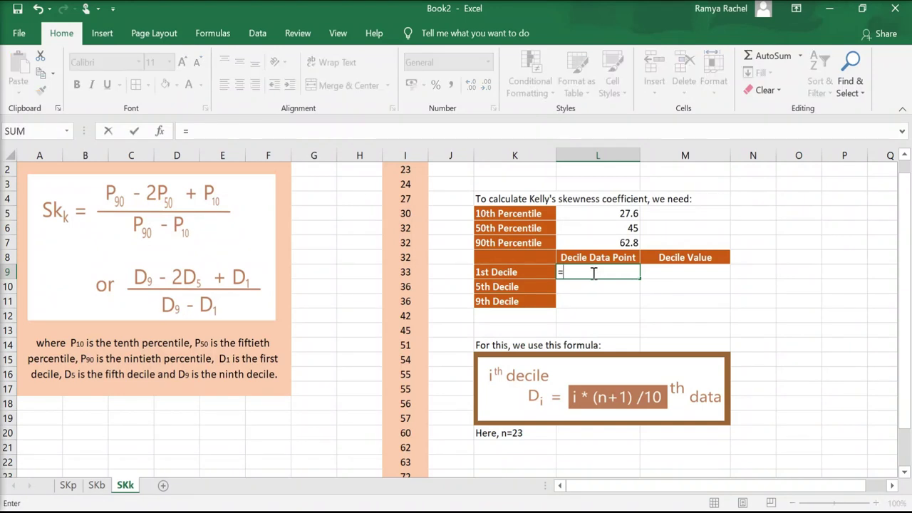
pyautogui.write('1*(')
pyautogui.write('23+')
pyautogui.write('1')
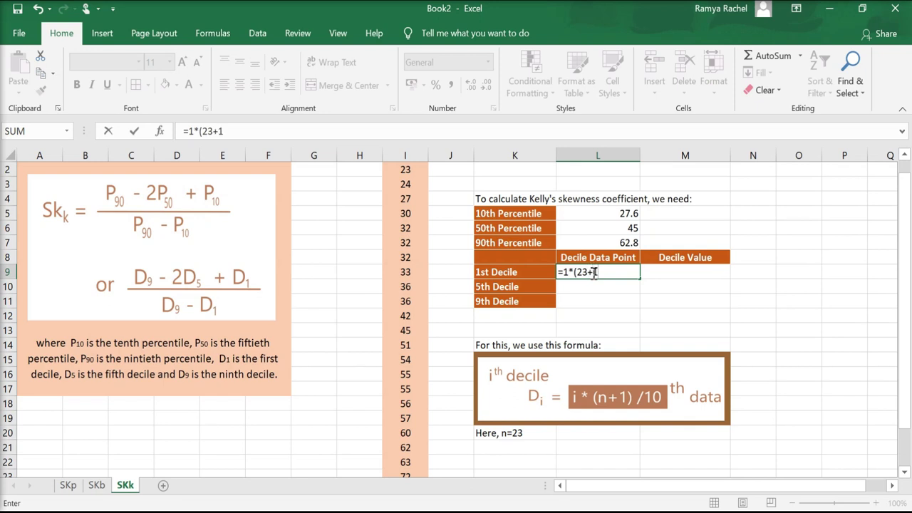
pyautogui.write(')')
pyautogui.write('/')
pyautogui.write('10')
pyautogui.press('Return')
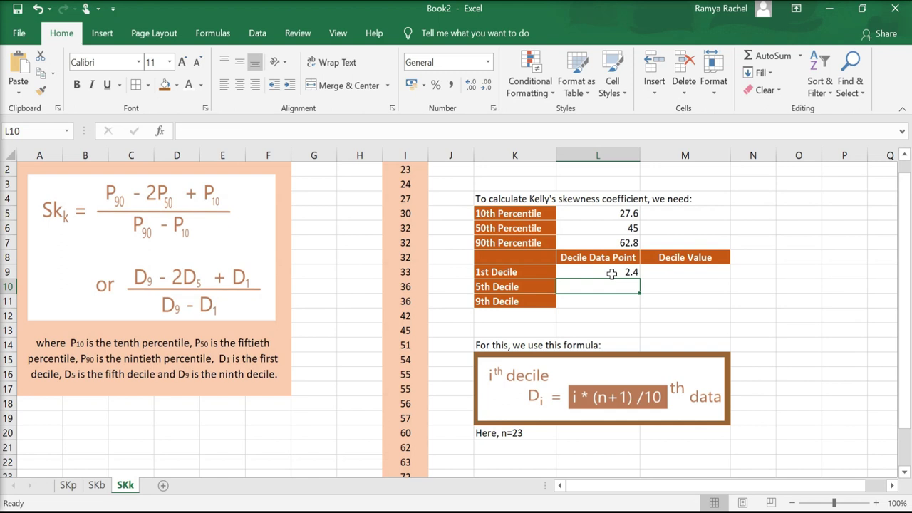
pyautogui.write('=')
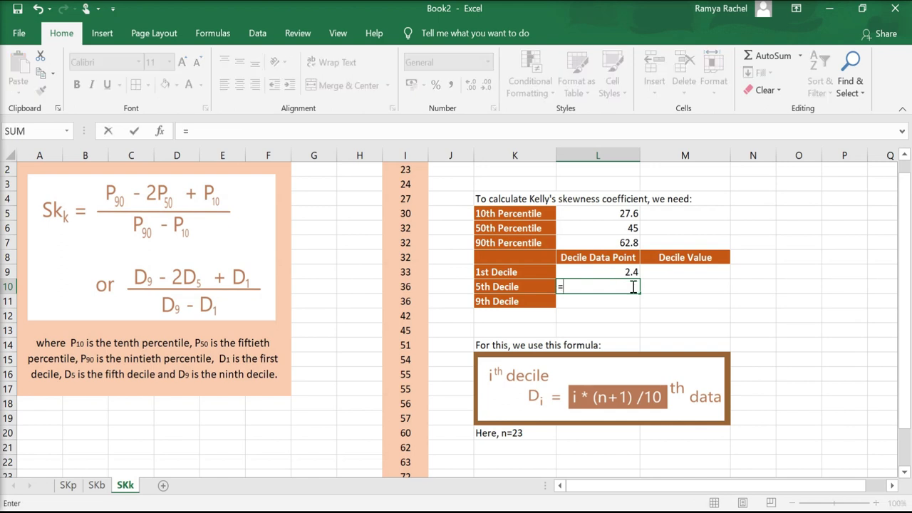
pyautogui.write('5*(')
pyautogui.write('23+1')
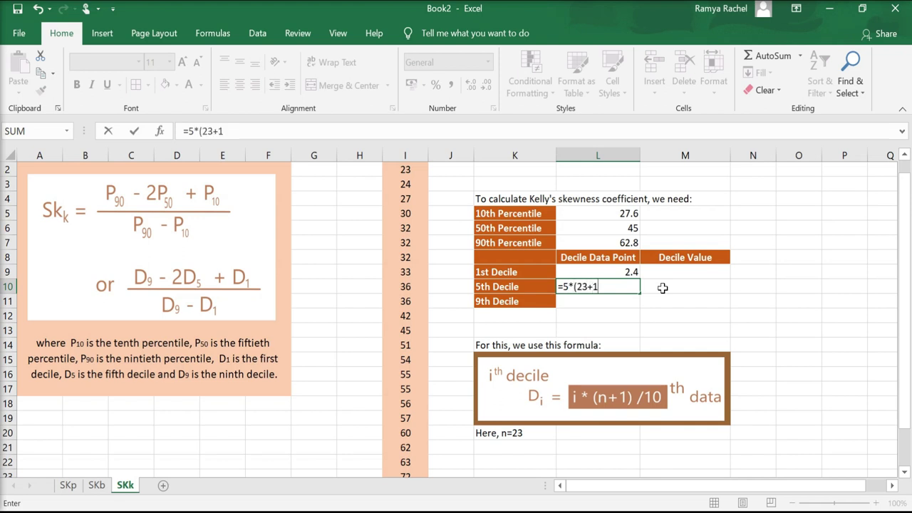
pyautogui.write(')/10')
pyautogui.press('Return')
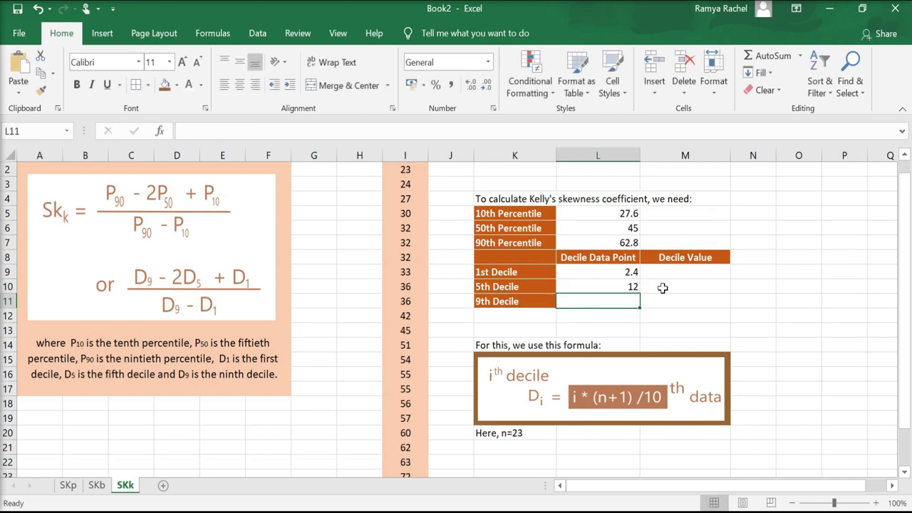
pyautogui.write('=')
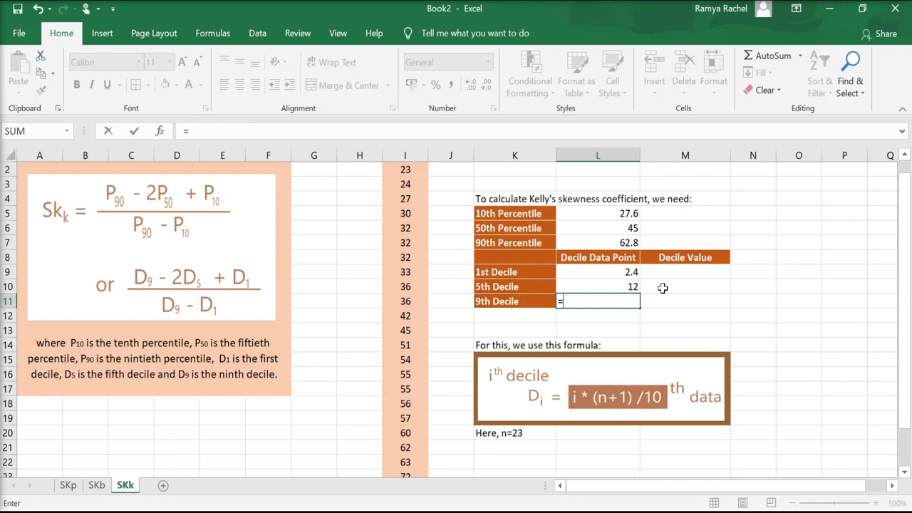
pyautogui.write('9')
pyautogui.write('*(')
pyautogui.write('23+')
pyautogui.write('1)')
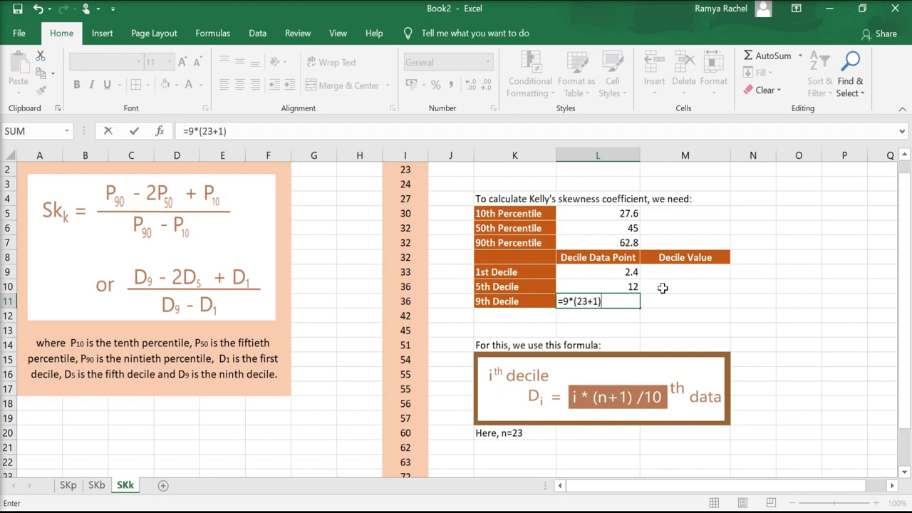
pyautogui.write('/10')
pyautogui.press('Return')
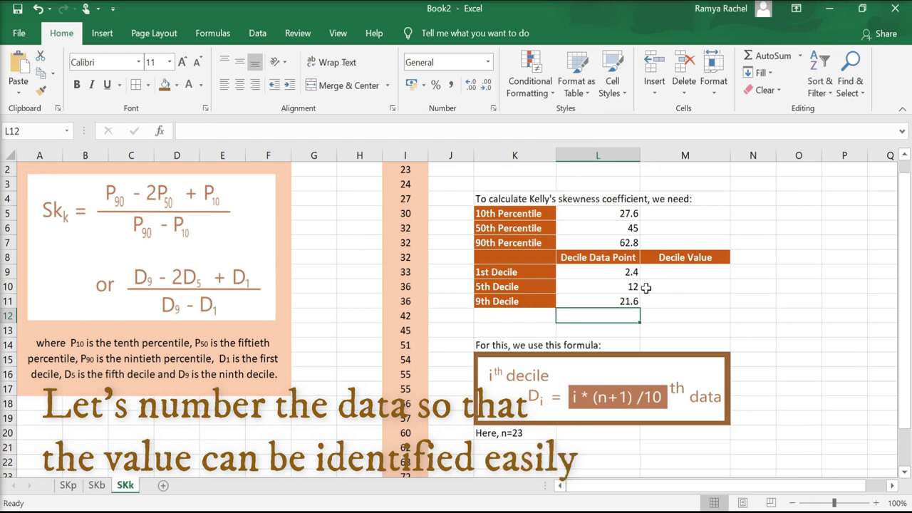
# Fill the N column with centred numbers 1 to 23 beside the X data.
pyautogui.click(631, 287)
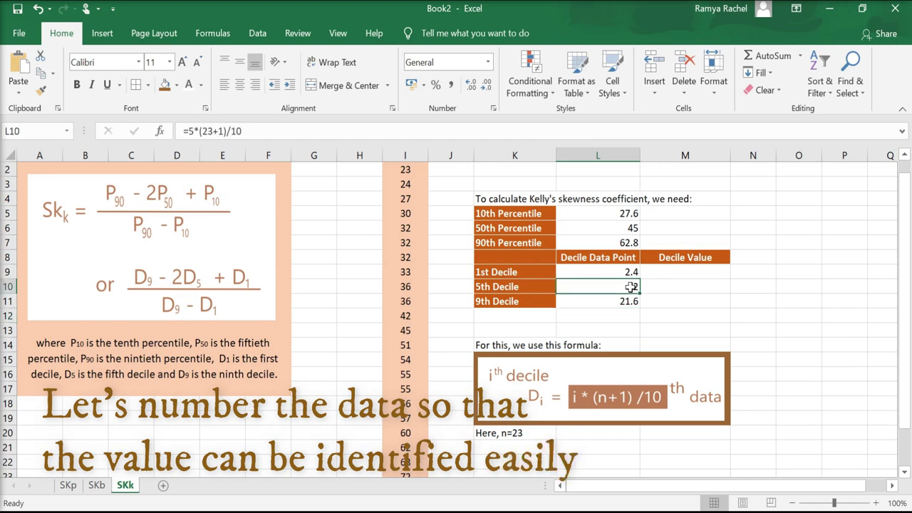
pyautogui.click(360, 193)
pyautogui.write('1')
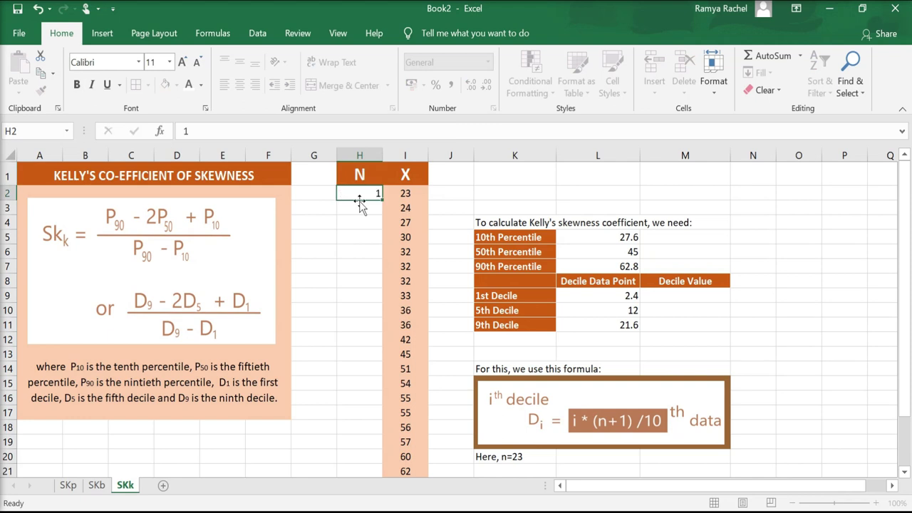
pyautogui.doubleClick(382, 201)
pyautogui.click(240, 84)
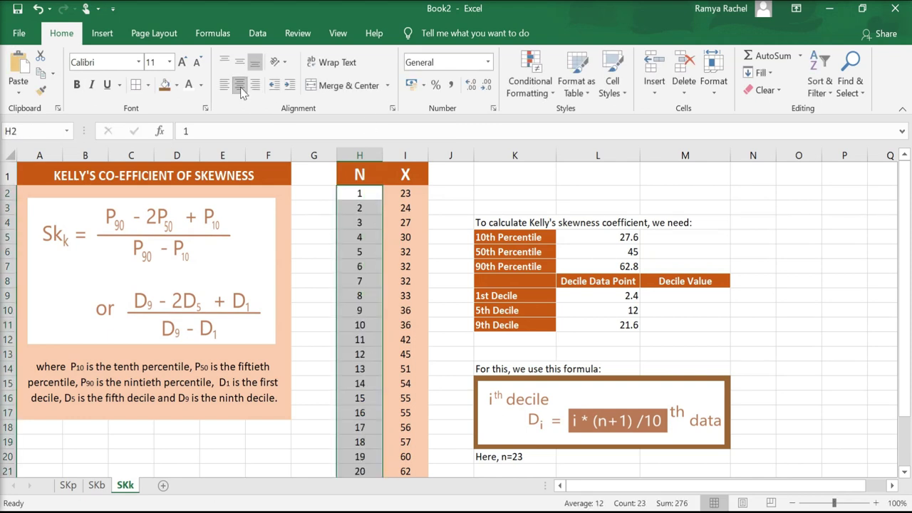
pyautogui.write('We have included a ')
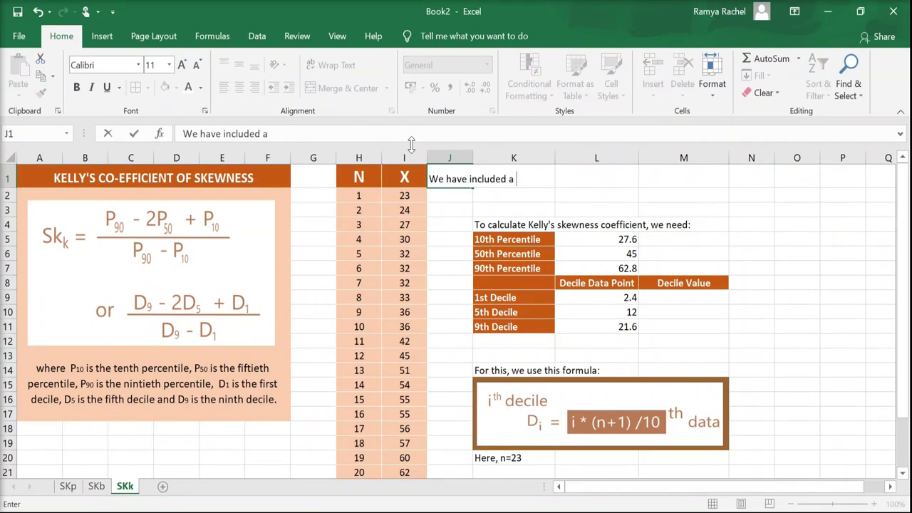
pyautogui.write('column here to locate the decile value...')
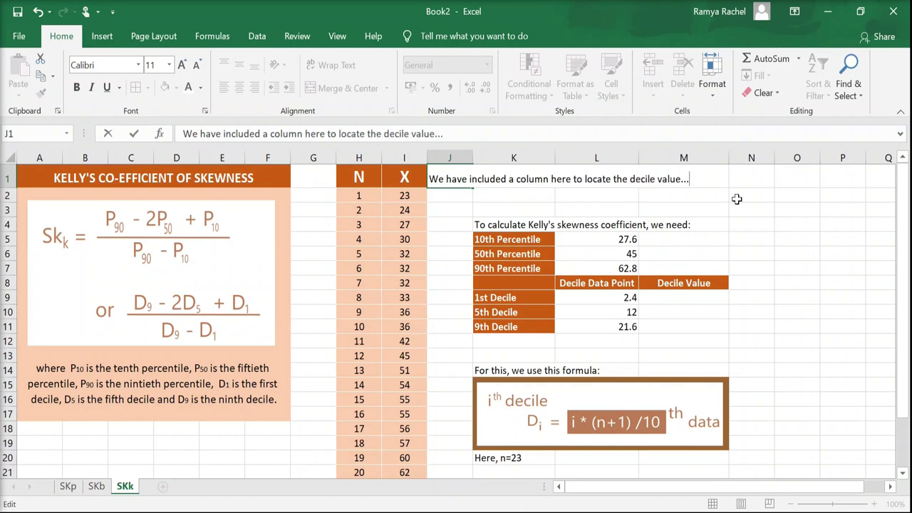
pyautogui.press('Escape')
pyautogui.click(675, 295)
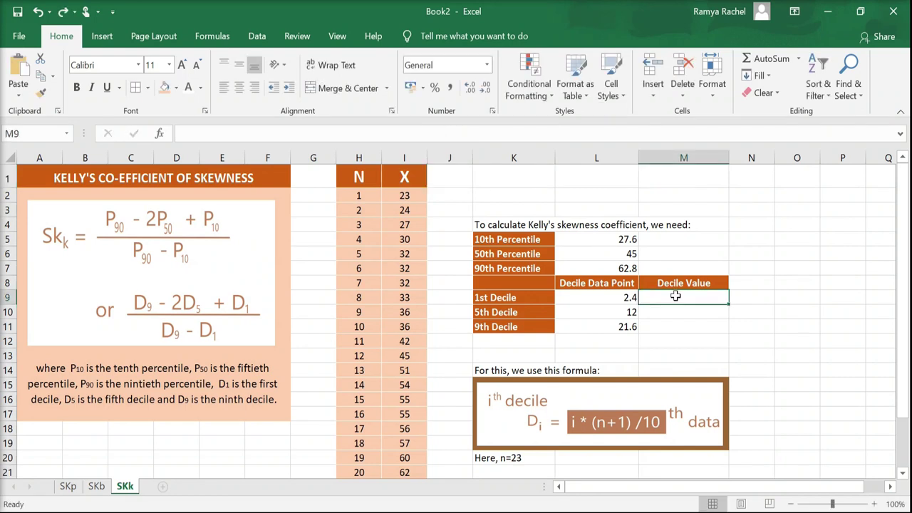
# Note that the 12th value is 45 and highlight data row 12 in dark orange.
pyautogui.press('Down')
pyautogui.write('The 12th dat')
pyautogui.write('lue is 45')
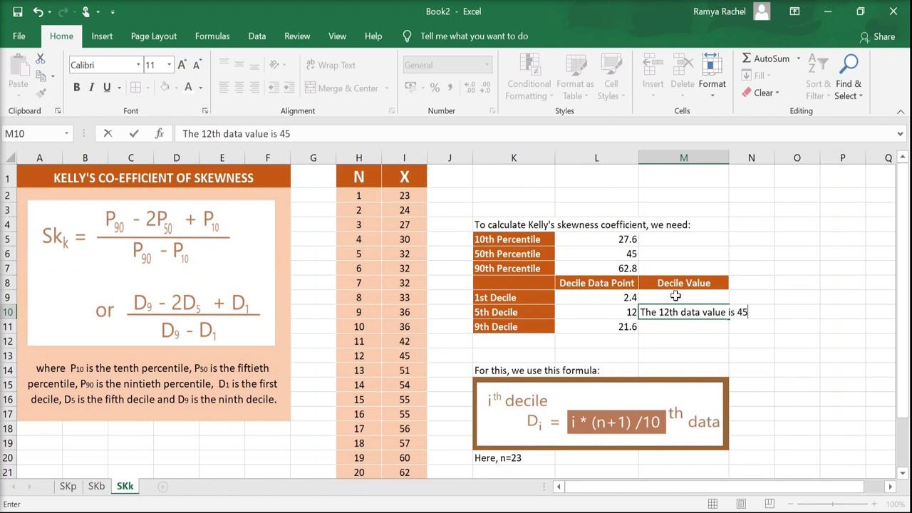
pyautogui.press('Return')
pyautogui.moveTo(404, 355); pyautogui.dragTo(359, 355)
pyautogui.click(176, 87)
pyautogui.click(172, 238)
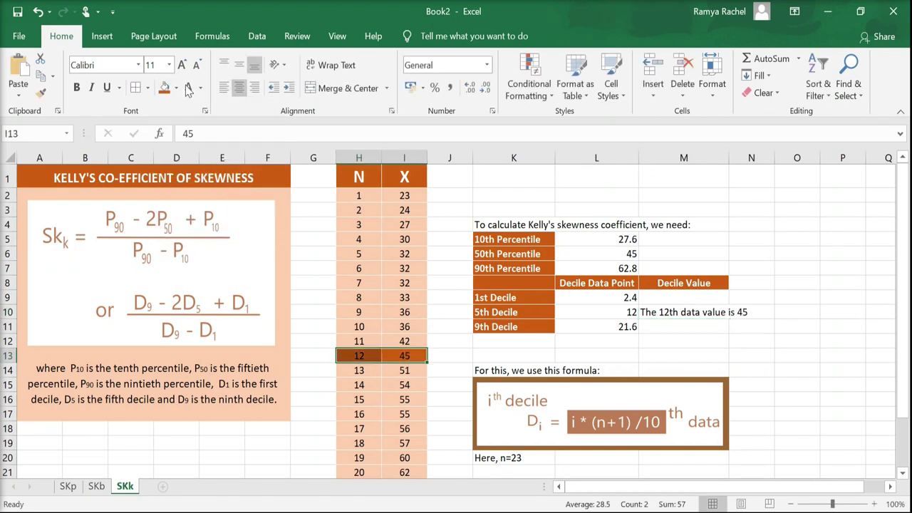
pyautogui.click(455, 296)
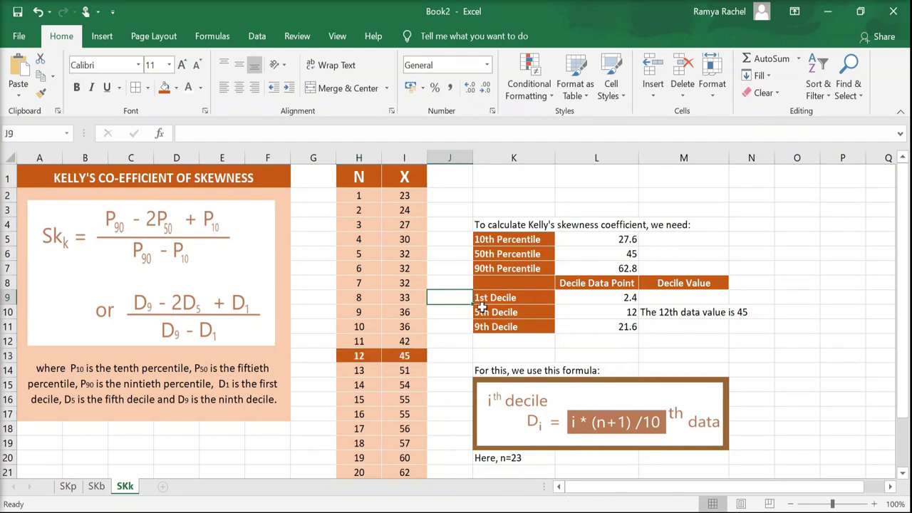
# Replace the note in M10 with 45 as the 5th decile value.
pyautogui.click(682, 316)
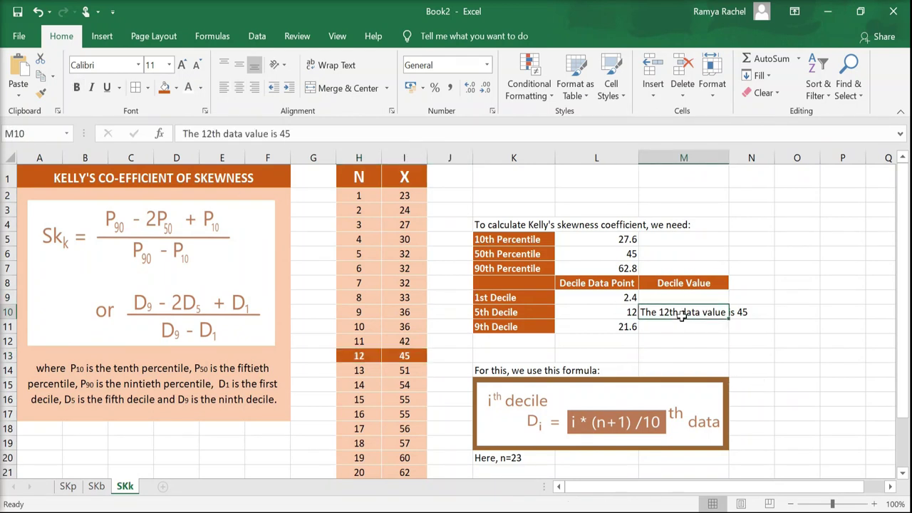
pyautogui.press('Delete')
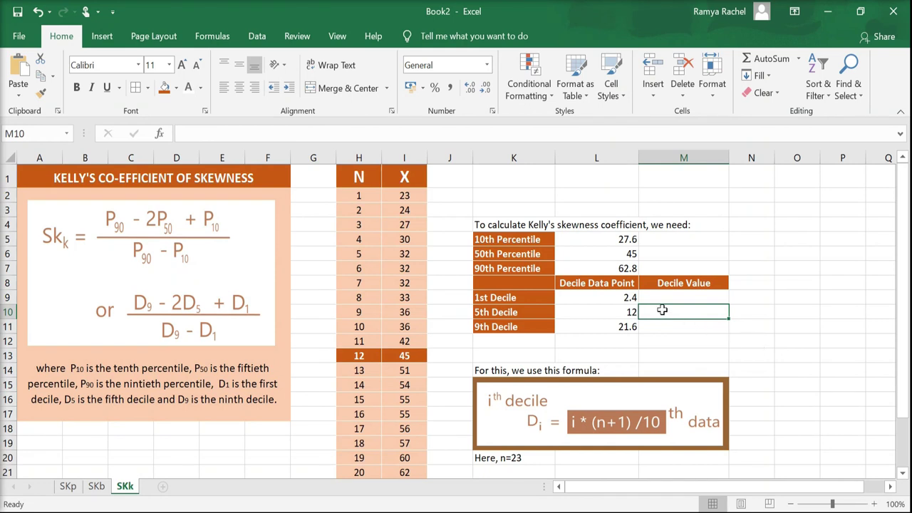
pyautogui.write('45')
pyautogui.press('Return')
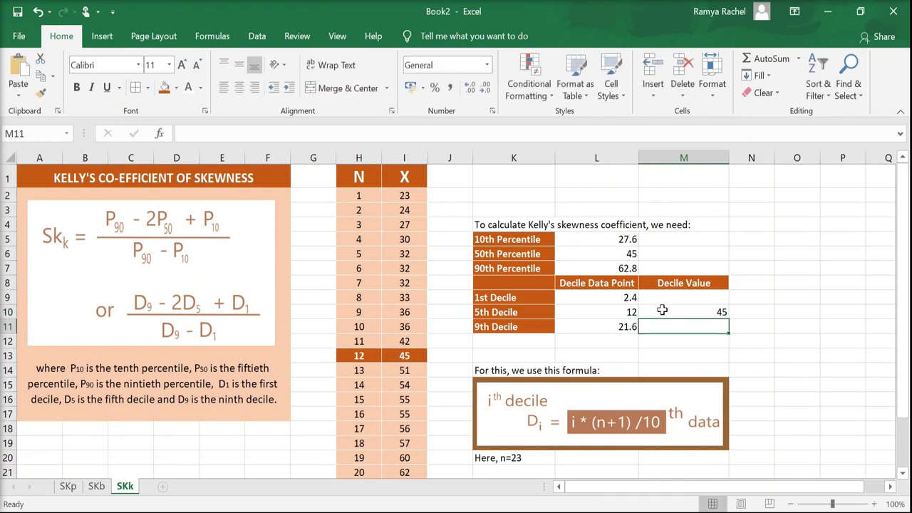
# Note that 2.4 lies between points 2 and 3, and fill those rows dark orange.
pyautogui.click(677, 297)
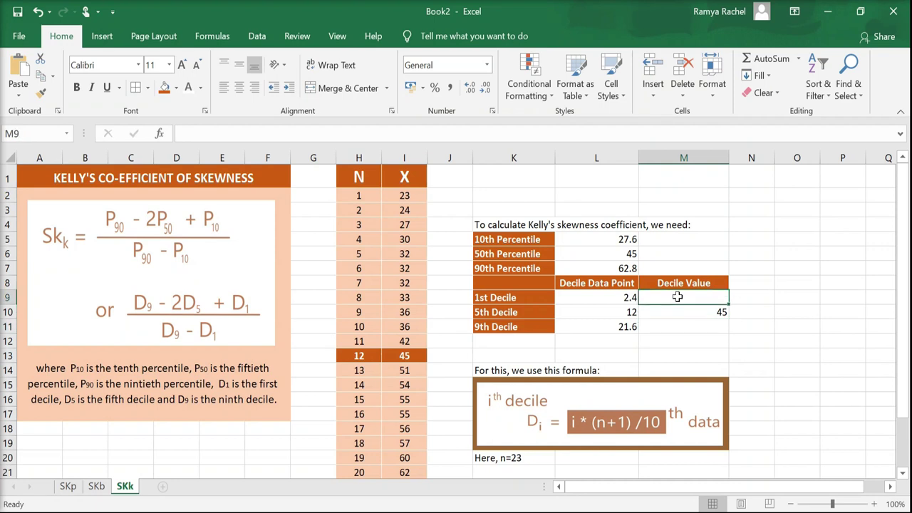
pyautogui.write('2.4')
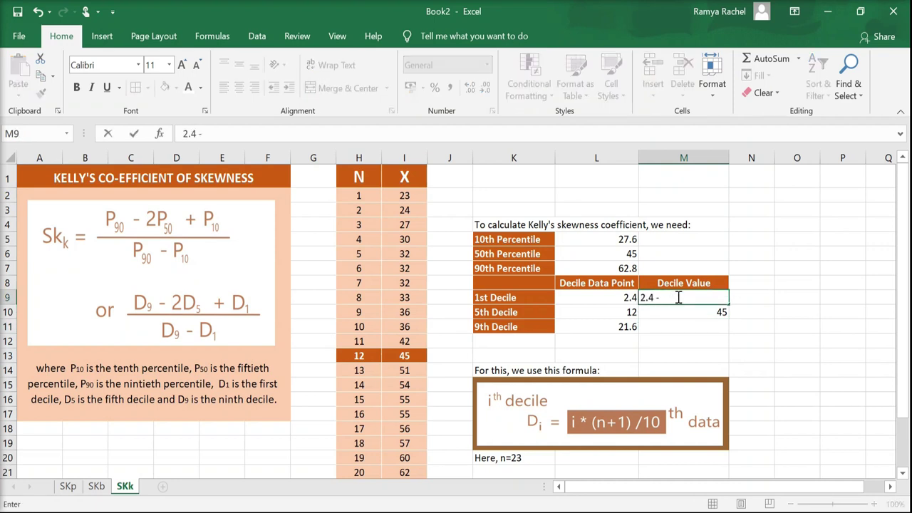
pyautogui.write(' - Value lies between 2 and 3')
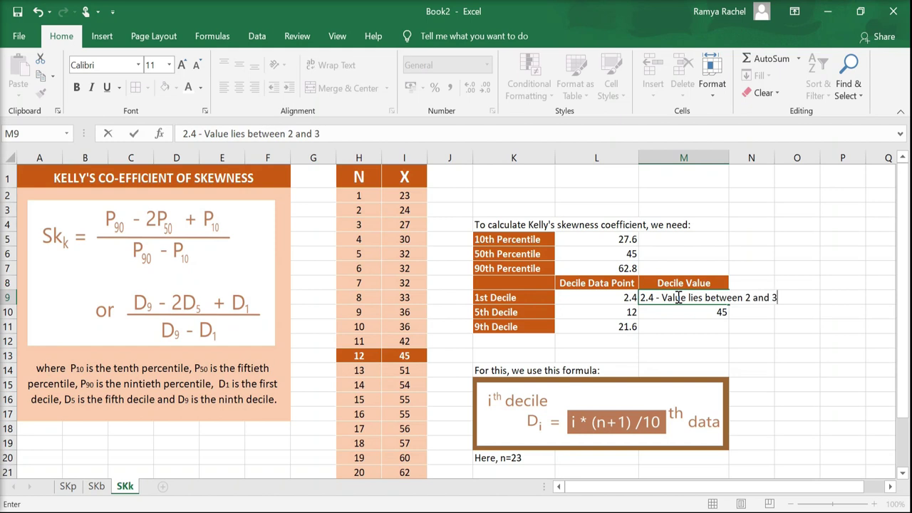
pyautogui.press('Return')
pyautogui.moveTo(358, 209); pyautogui.dragTo(406, 225)
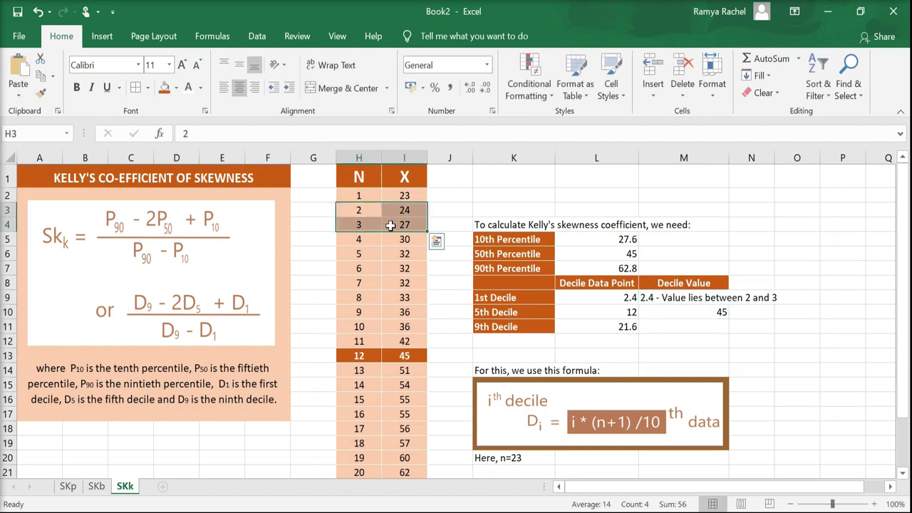
pyautogui.click(164, 89)
pyautogui.click(690, 329)
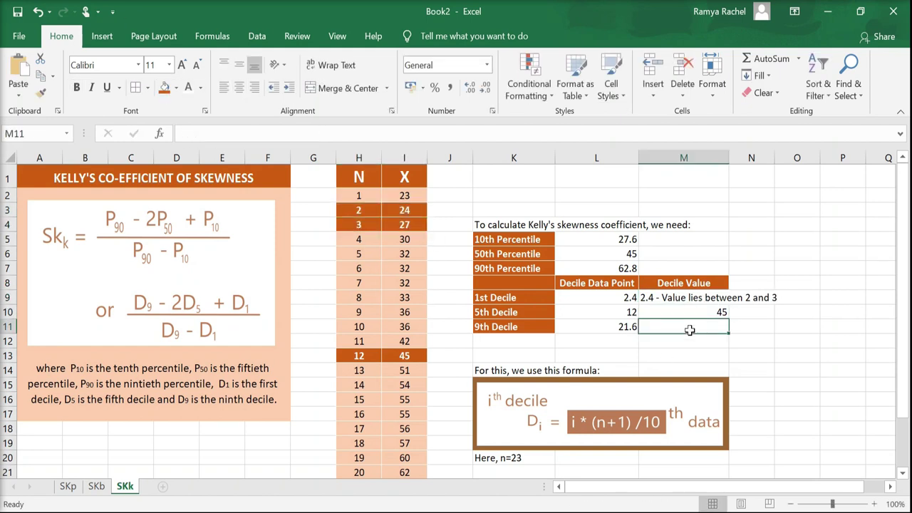
# Enter =24+0.4*(27-24) in M9 to interpolate the 1st decile value of 25.2.
pyautogui.click(710, 300)
pyautogui.write('To estimate the 2.4th')
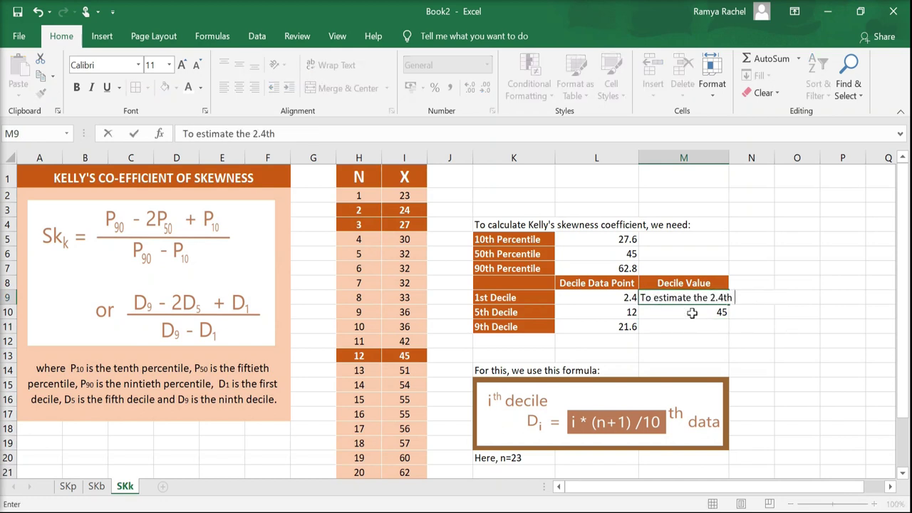
pyautogui.write(' value,')
pyautogui.write(' we use another formula...')
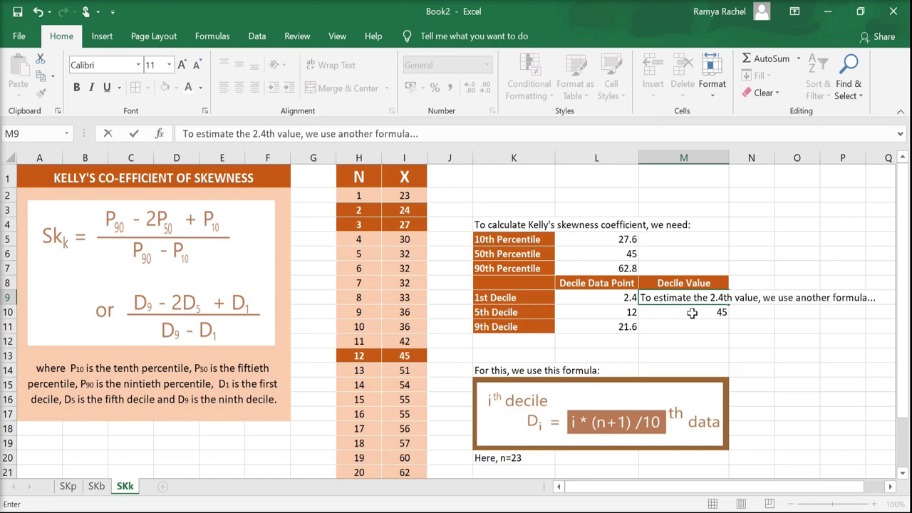
pyautogui.press('Escape')
pyautogui.press('F2')
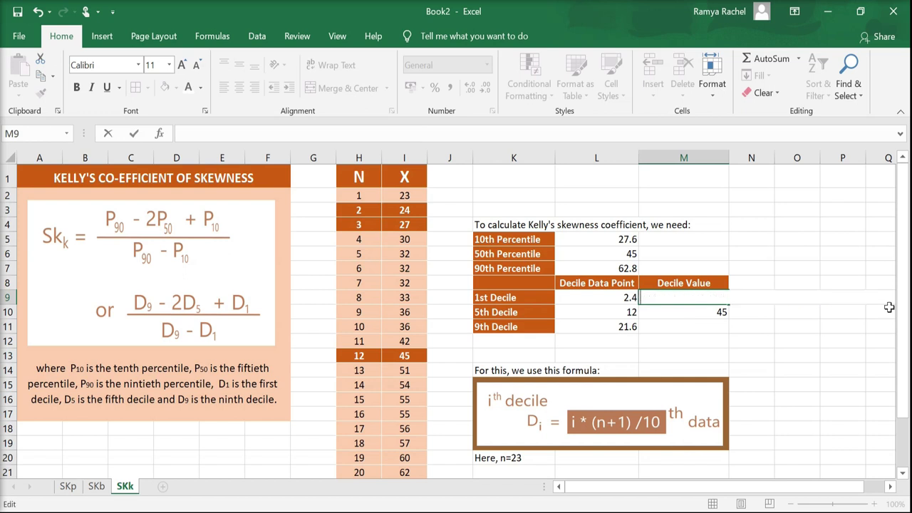
pyautogui.write('=')
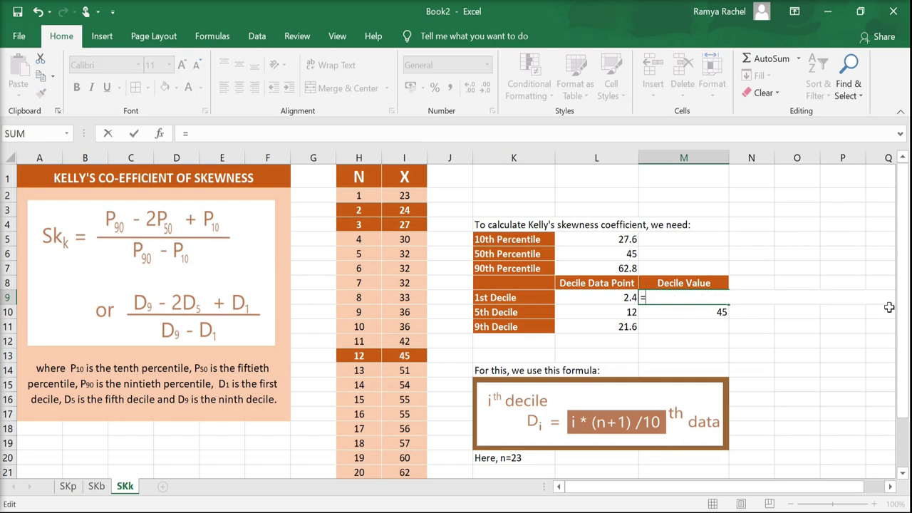
pyautogui.write('2')
pyautogui.write('4')
pyautogui.write('+0')
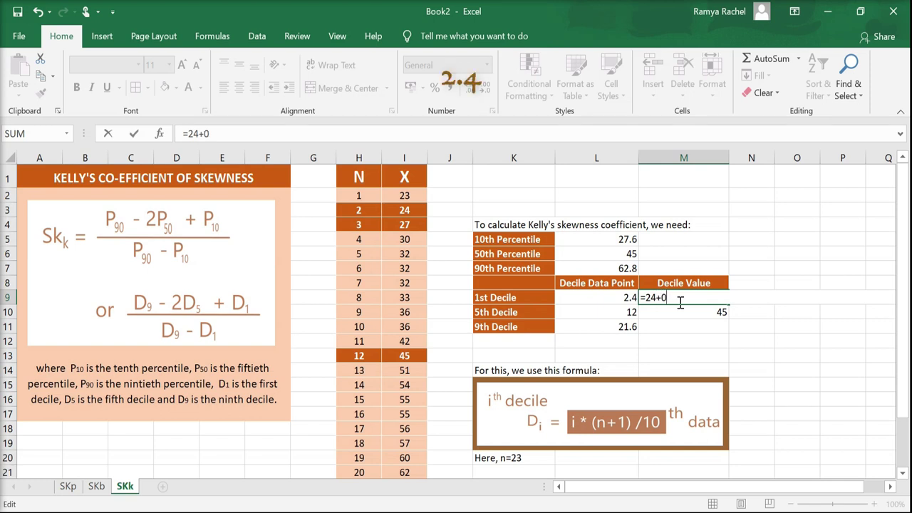
pyautogui.write('.4')
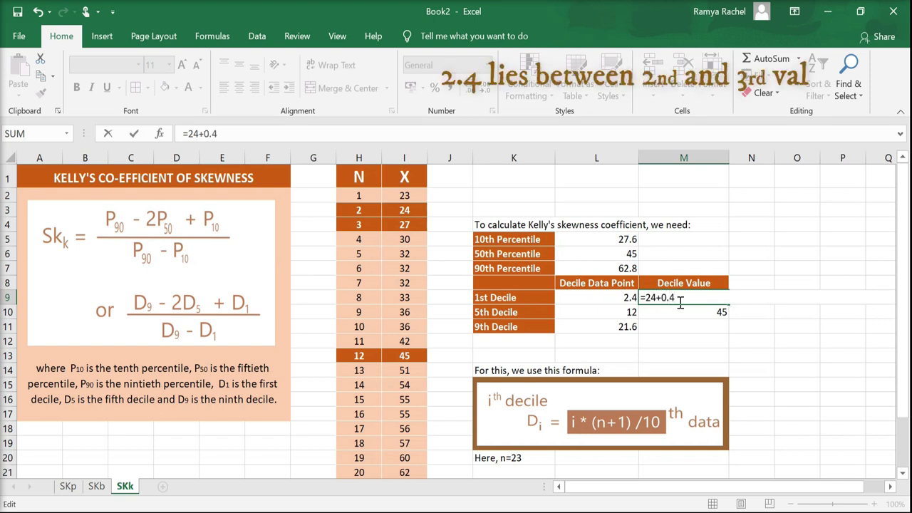
pyautogui.write('*')
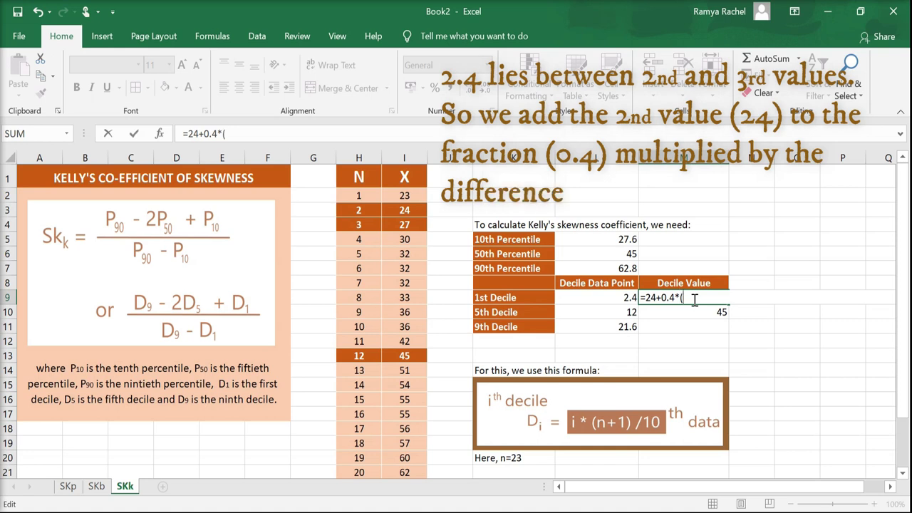
pyautogui.write('(27-24')
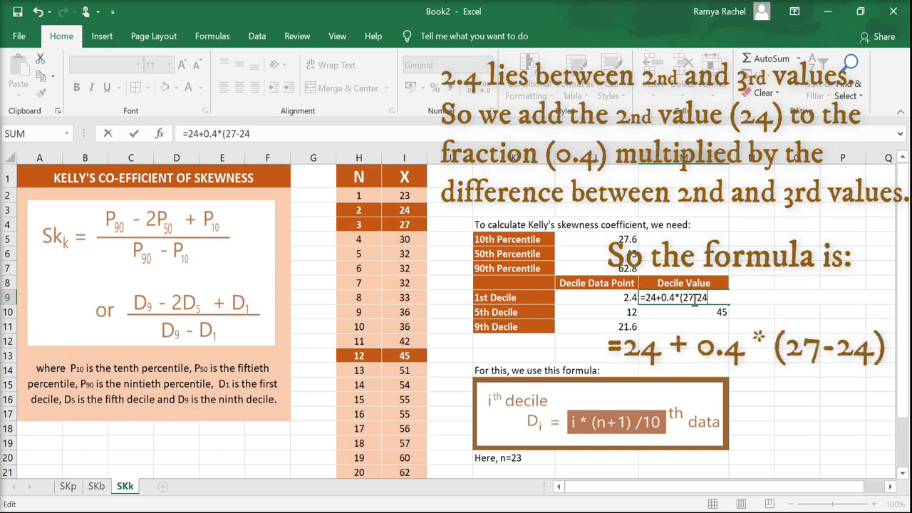
pyautogui.write(')')
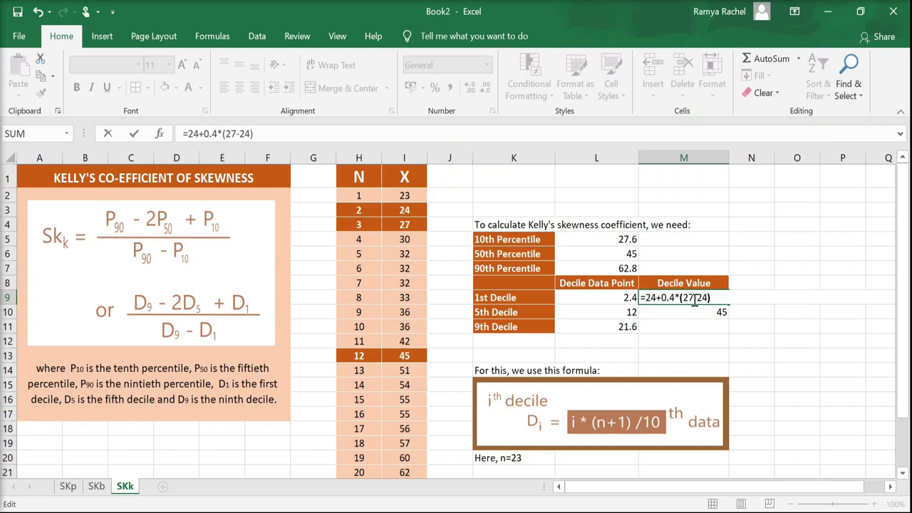
pyautogui.write('21.6 - value lies between 21 to 22')
# Confirm the note and highlight data points 21 and 22 (H22:I23) in dark orange.
pyautogui.press('Return')
pyautogui.scroll(-2, 837, 355)
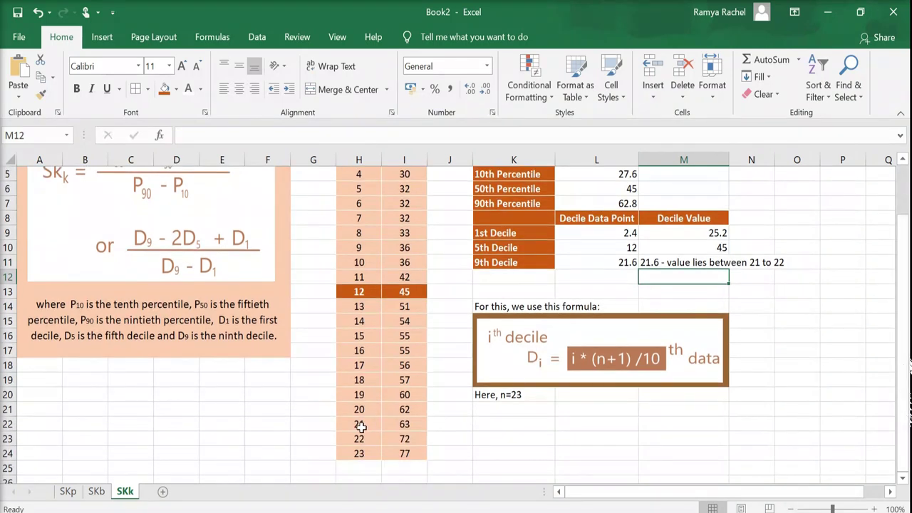
pyautogui.moveTo(358, 424); pyautogui.dragTo(404, 438)
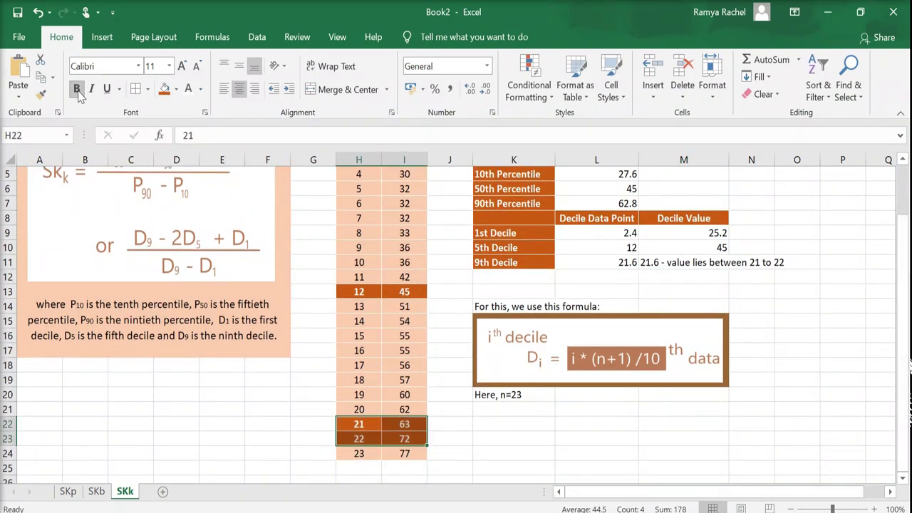
# Enter =63+0.6*(72-63) in M11, giving a 9th decile value of 68.4.
pyautogui.click(699, 262)
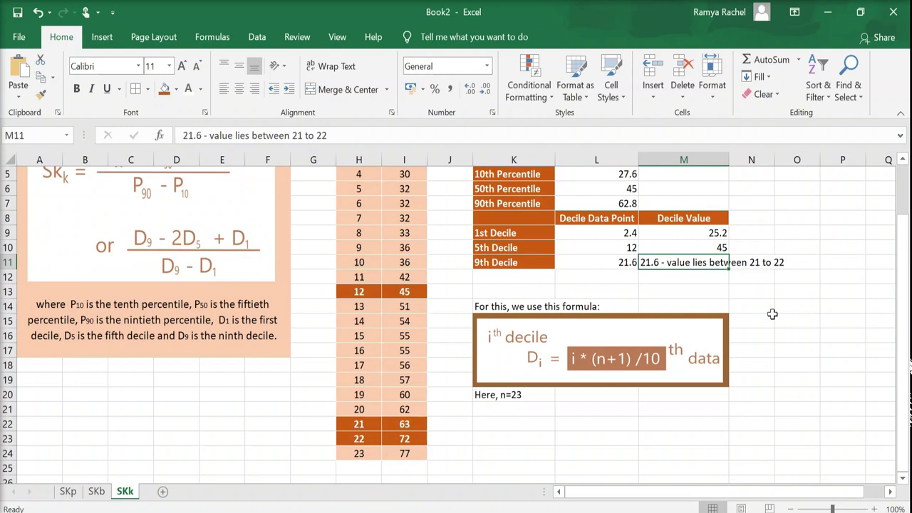
pyautogui.write('=')
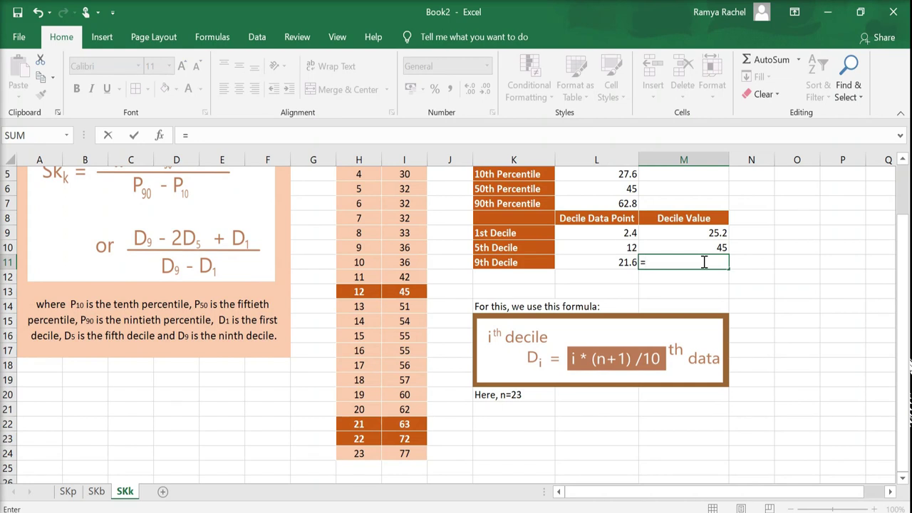
pyautogui.write('63')
pyautogui.write('+0.6')
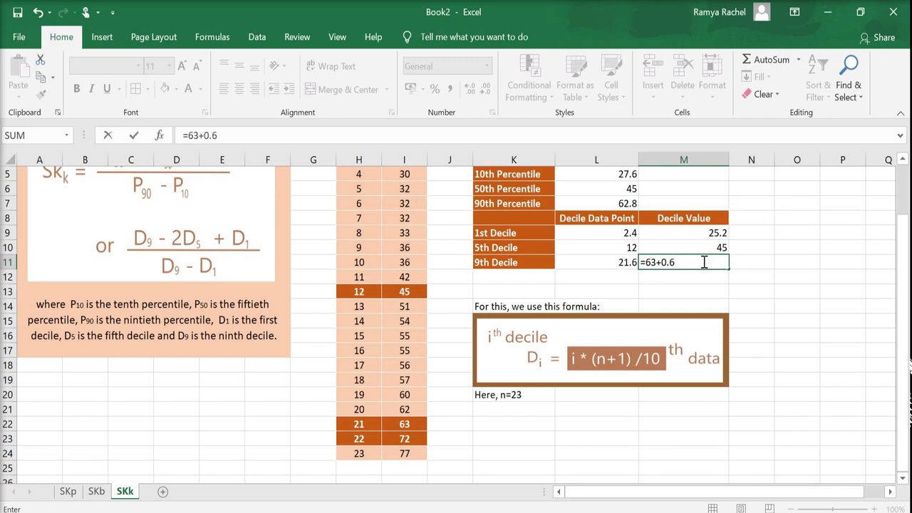
pyautogui.write('(')
pyautogui.write('72')
pyautogui.write('-63')
pyautogui.write(')')
pyautogui.click(676, 262)
pyautogui.write('*')
pyautogui.press('Return')
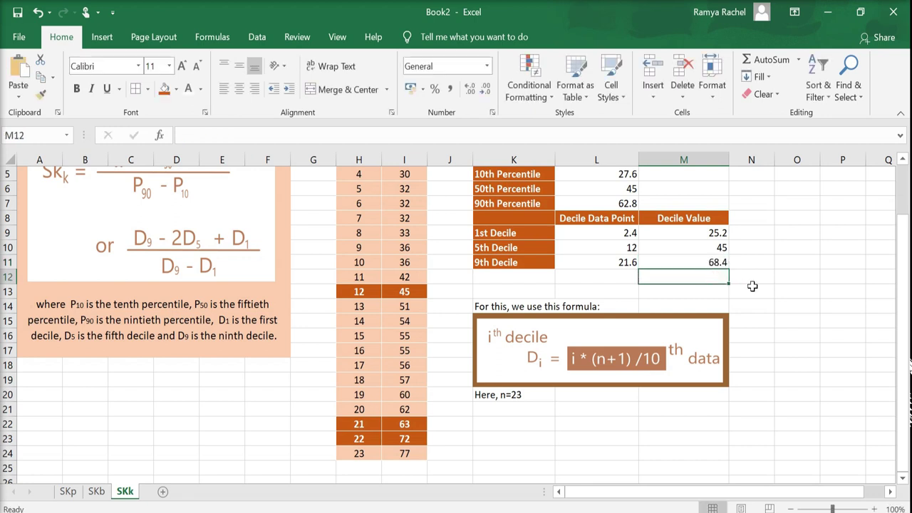
# Add the note 'Now that we have all that we need, let's apply it in the formula....' below the decile box.
pyautogui.scroll(2, 905, 299)
pyautogui.scroll(-1, 903, 289)
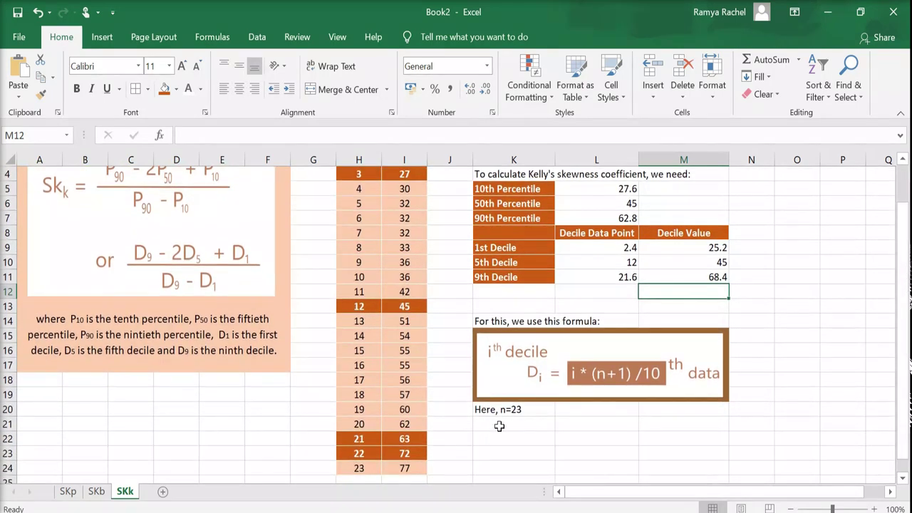
pyautogui.click(499, 424)
pyautogui.write("Now that we have all that we need, let's apply it in the formula....")
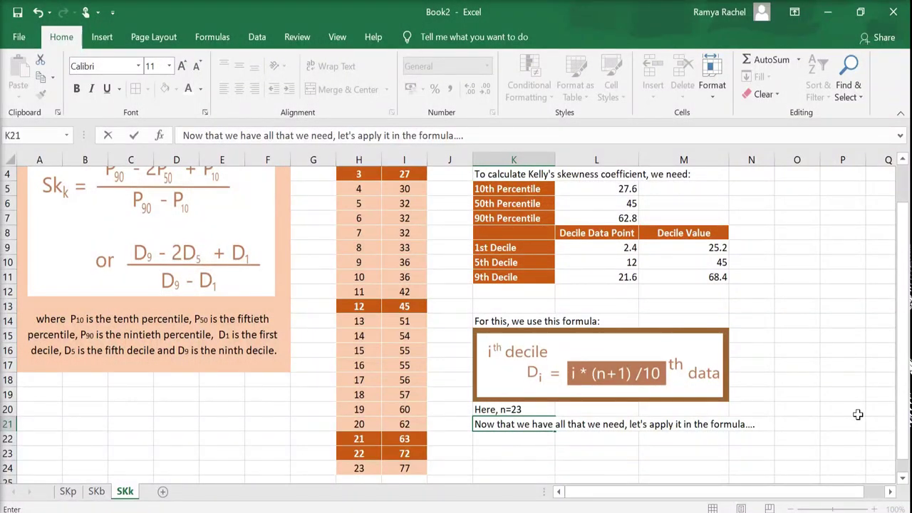
pyautogui.press('Return')
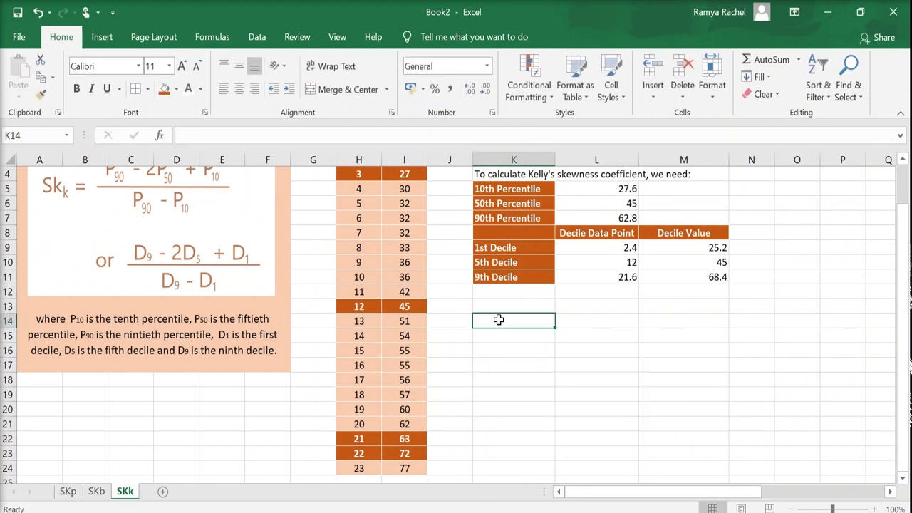
# Label K14 as SKk, with a smaller-font k as a subscript.
pyautogui.write('SK')
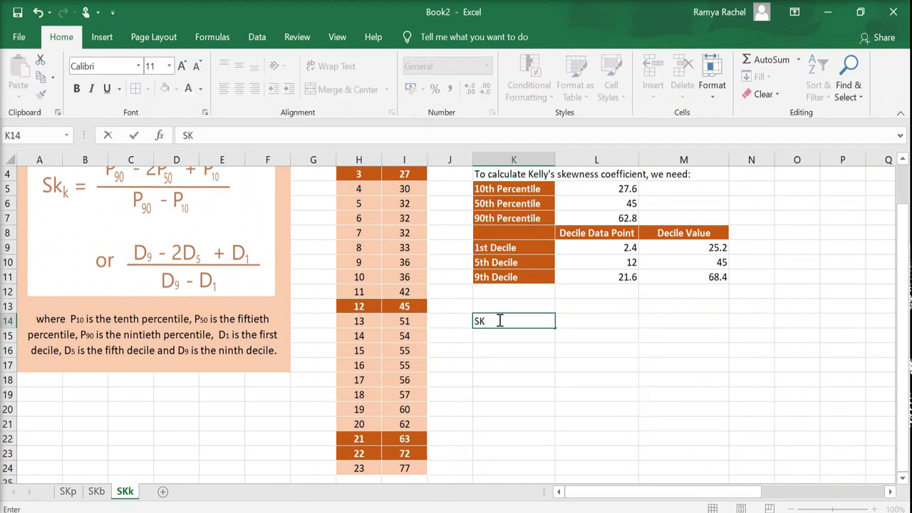
pyautogui.doubleClick(196, 66)
pyautogui.write('k')
pyautogui.press('Tab')
pyautogui.write('=(')
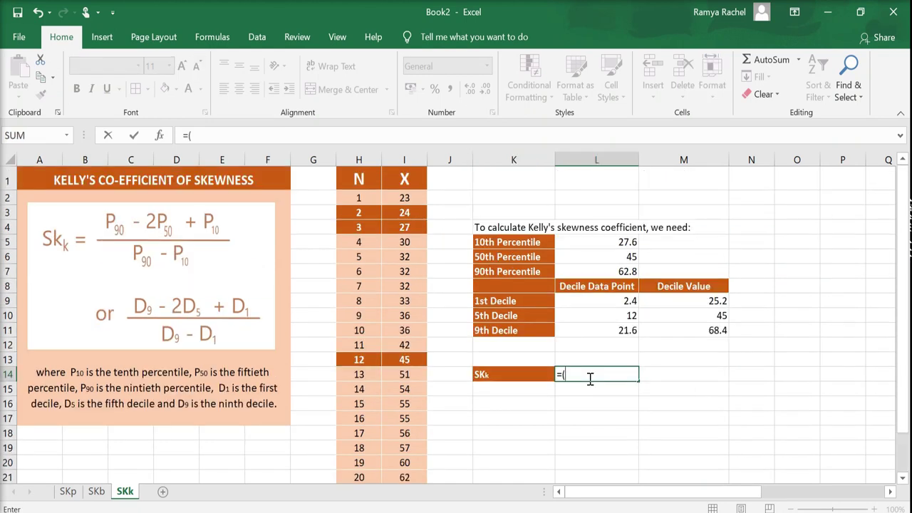
# Enter =(L7-(2*L6)+L5)/(L7-L5) in L14, returning a skewness of 0.011363636.
pyautogui.click(613, 271)
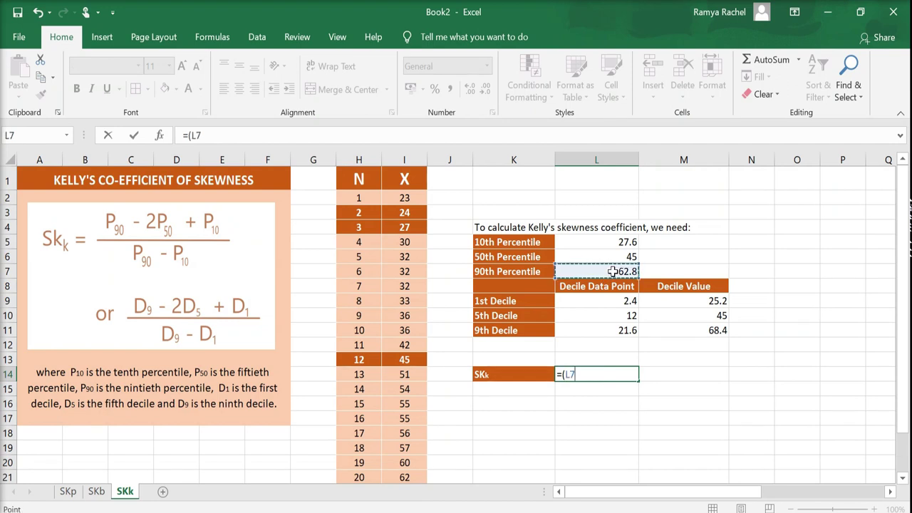
pyautogui.write('-(2*')
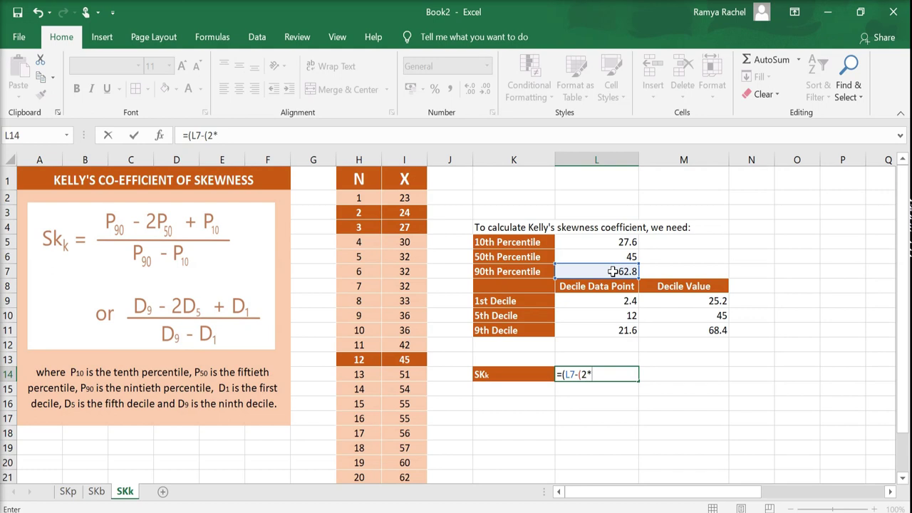
pyautogui.click(611, 255)
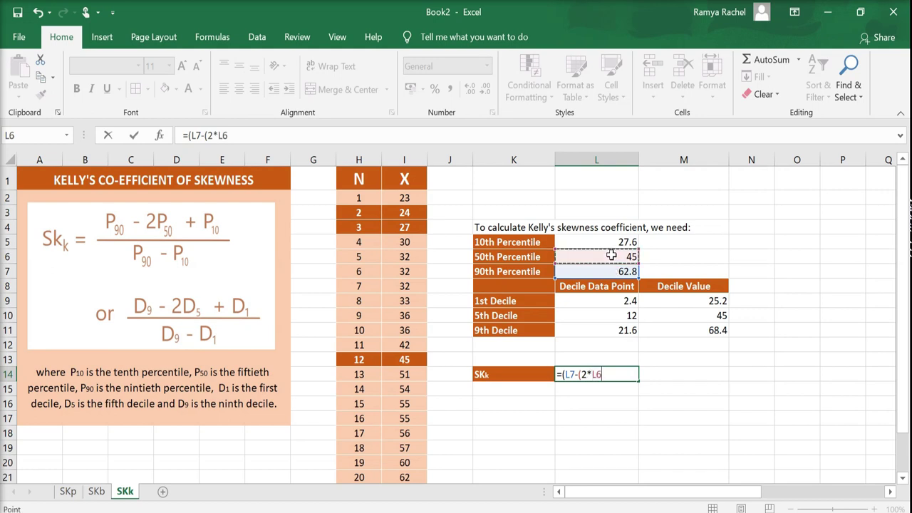
pyautogui.write(')')
pyautogui.write('+')
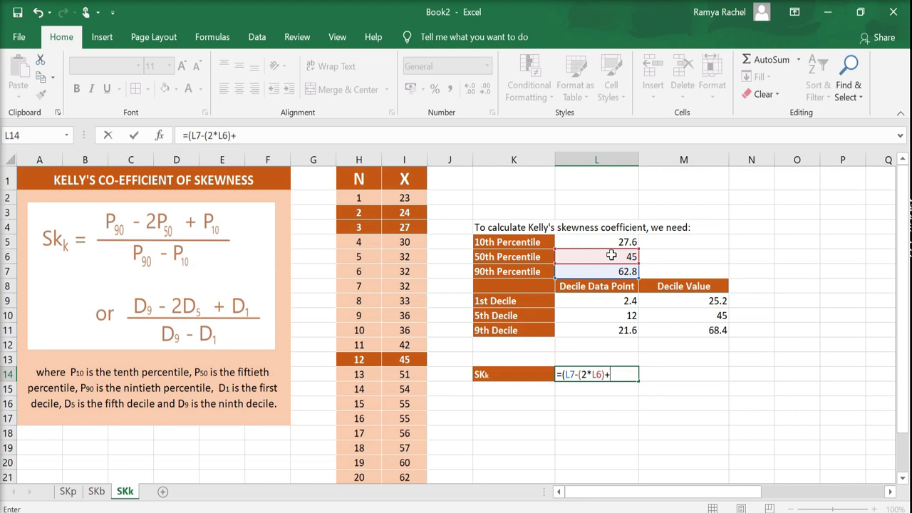
pyautogui.click(614, 242)
pyautogui.write(')/')
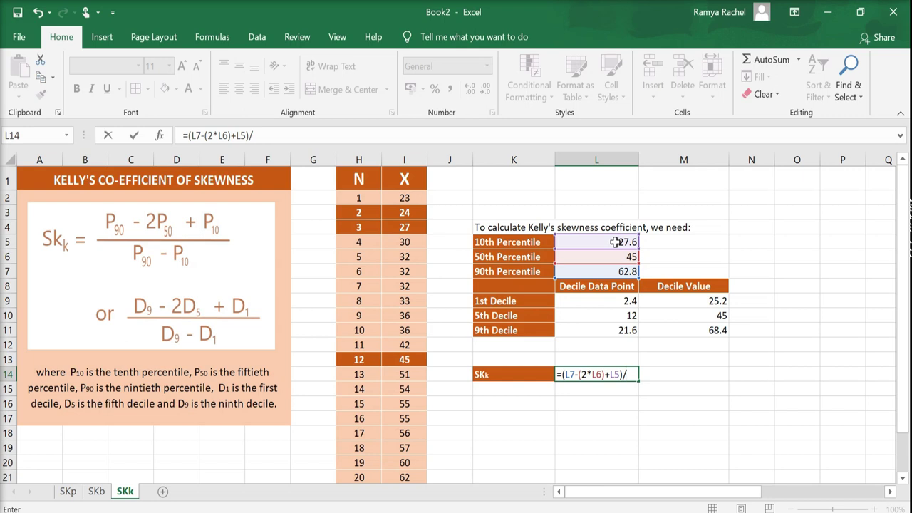
pyautogui.write('(')
pyautogui.click(614, 272)
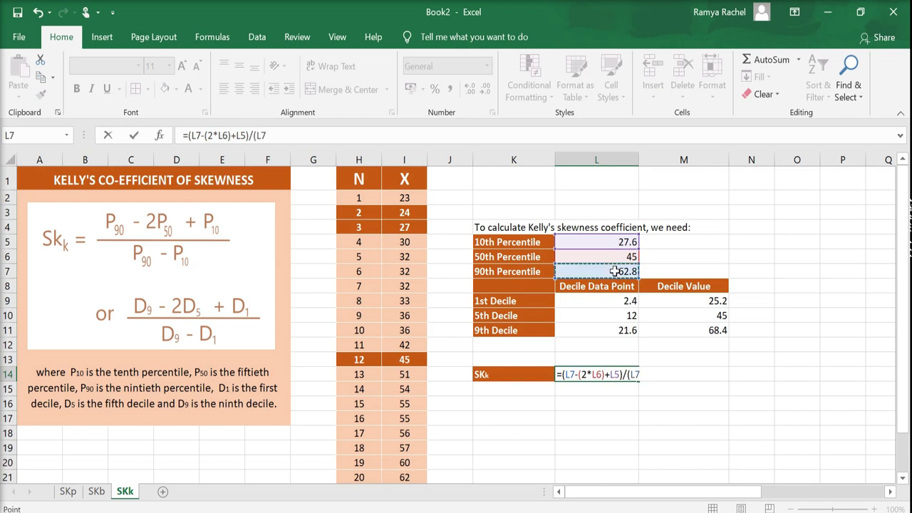
pyautogui.write('-')
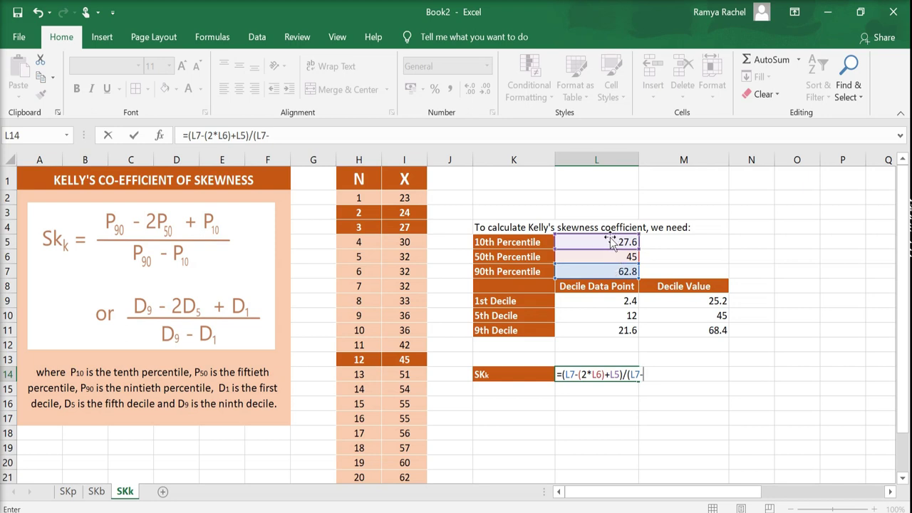
pyautogui.click(609, 241)
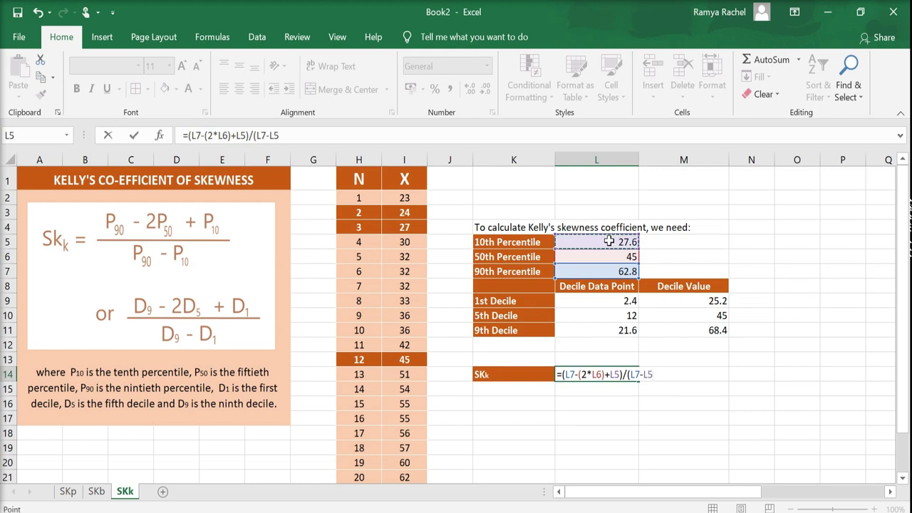
pyautogui.write(')')
pyautogui.press('Return')
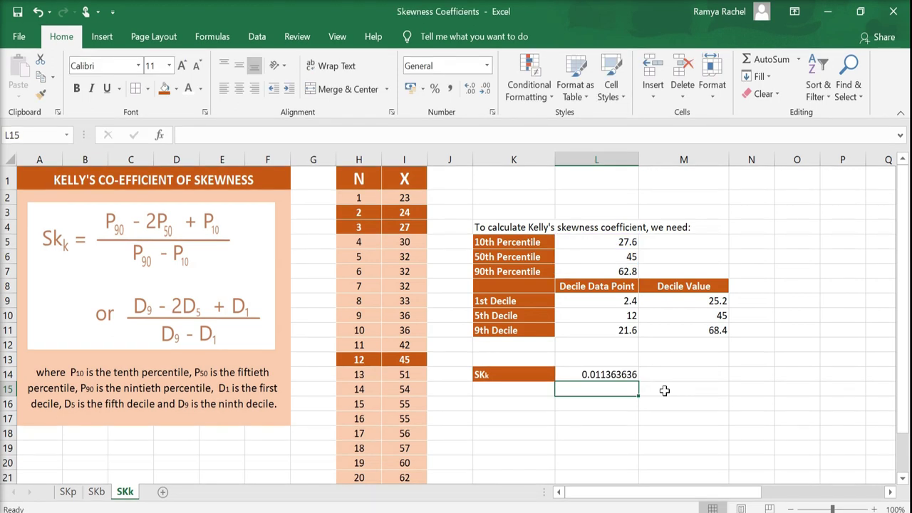
# Type =(M11-(2*M10)+M9)/(M11-M9) in L15, using the 9th, 5th and 1st decile values.
pyautogui.write('=')
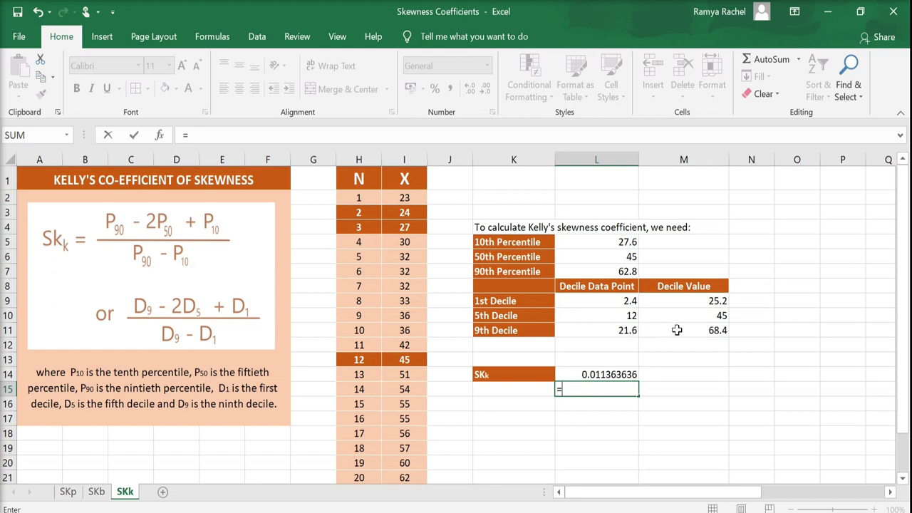
pyautogui.write('(')
pyautogui.click(677, 330)
pyautogui.write('-(')
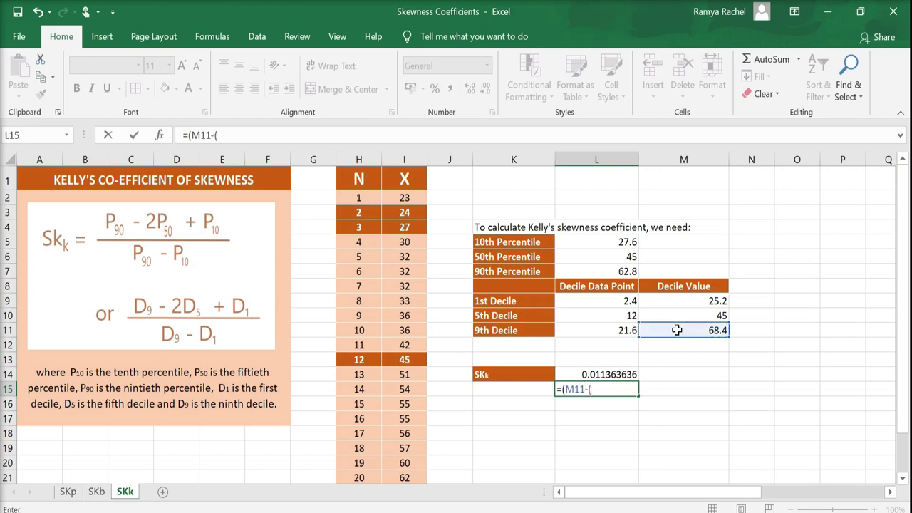
pyautogui.write('2')
pyautogui.write('*')
pyautogui.click(679, 315)
pyautogui.write(')')
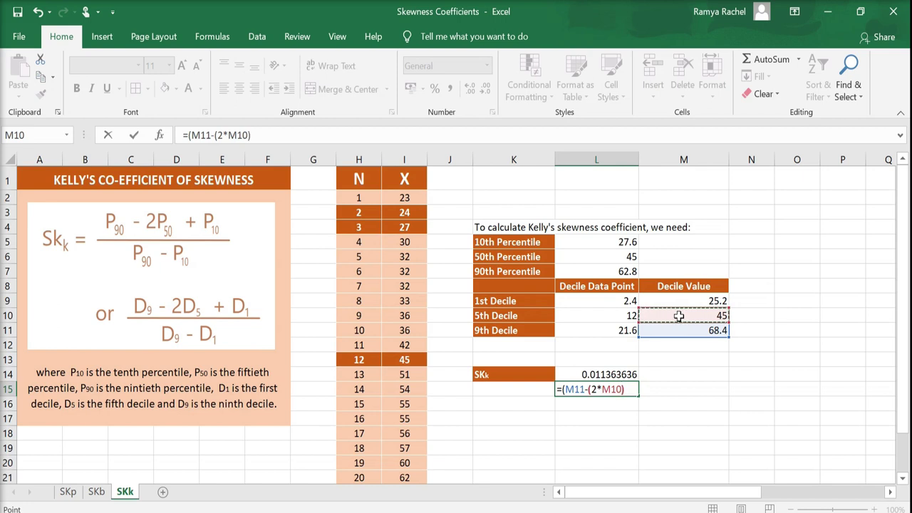
pyautogui.write('+')
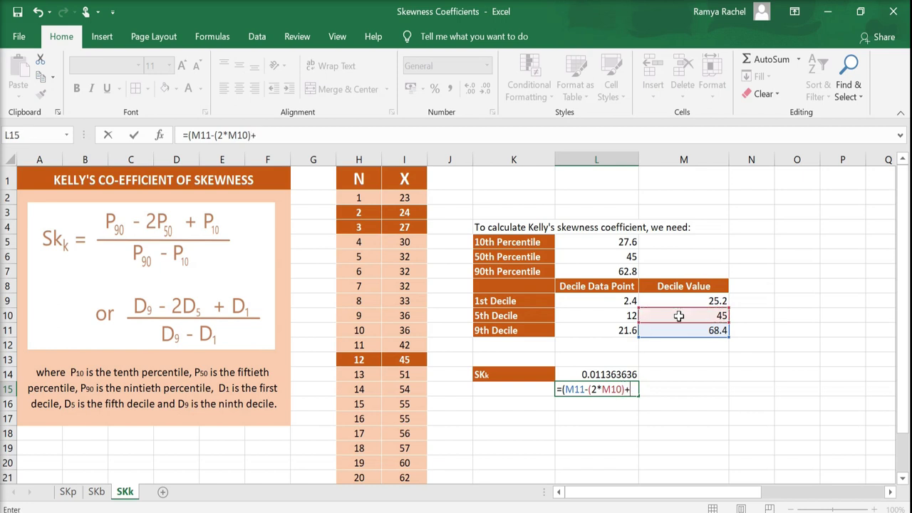
pyautogui.click(681, 302)
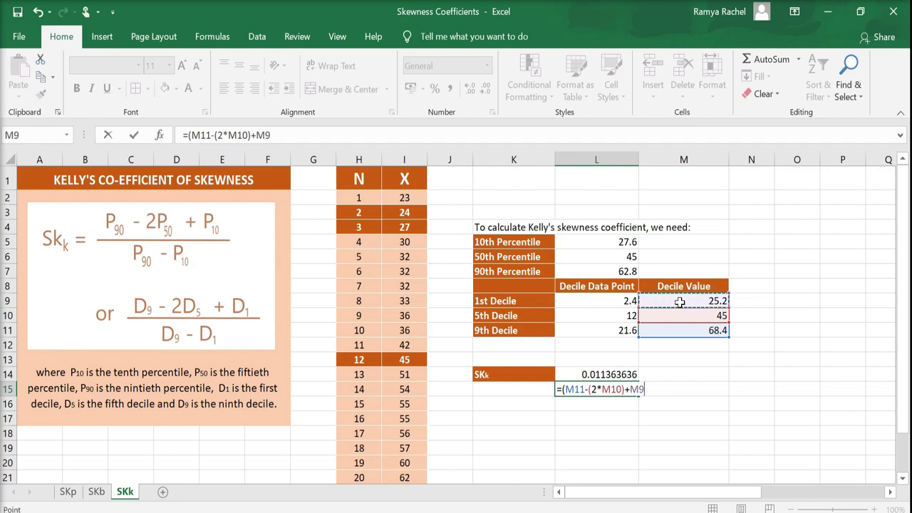
pyautogui.write(')/')
pyautogui.write('(')
pyautogui.click(681, 329)
pyautogui.write('-')
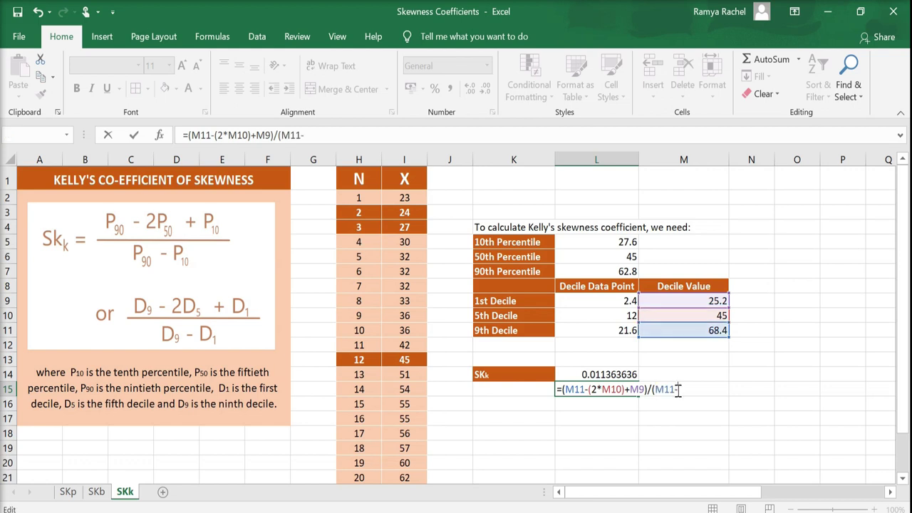
pyautogui.click(683, 301)
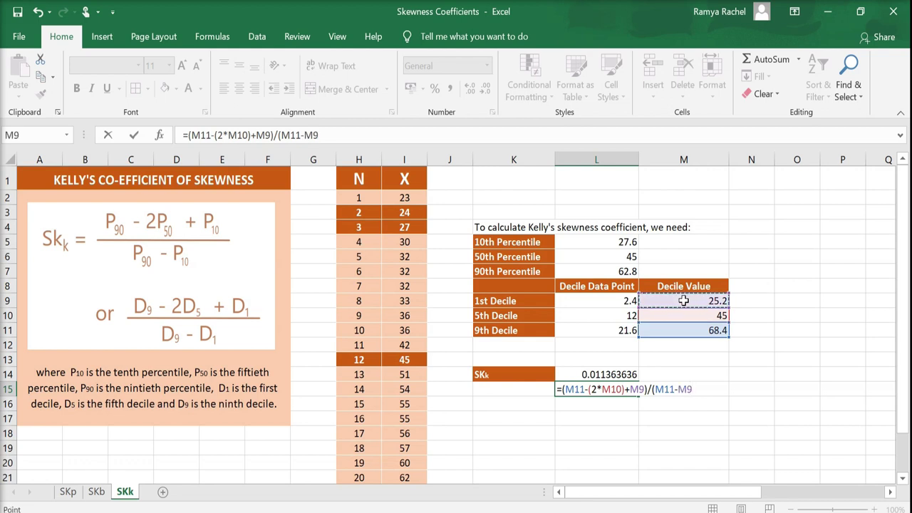
pyautogui.write(')')
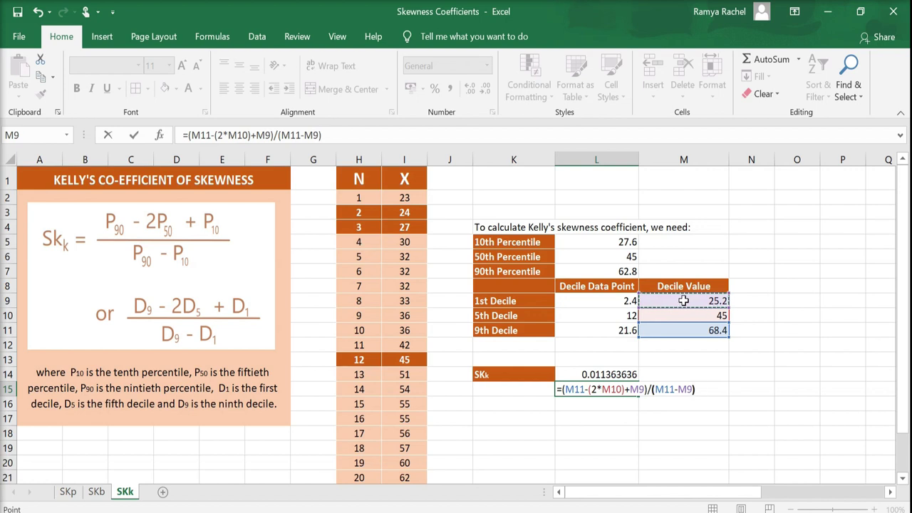